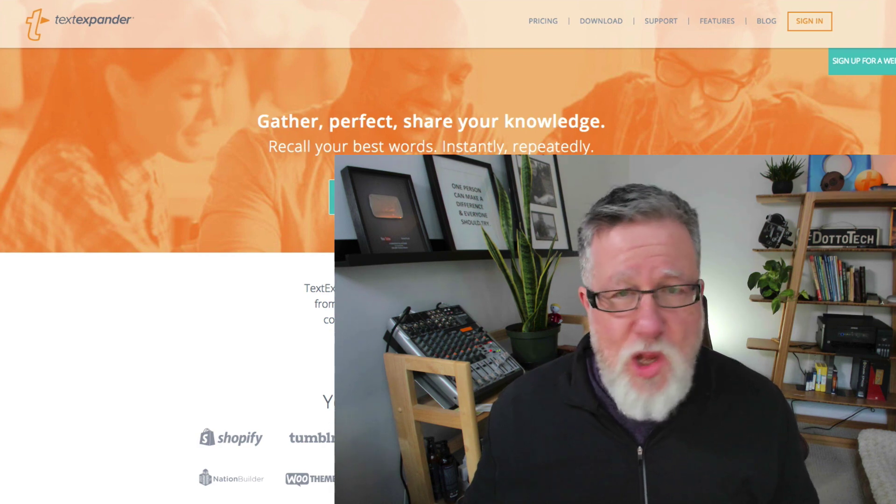
# Scroll the TextExpander website down and back up.
pyautogui.scroll(-1, 168, 280)
pyautogui.scroll(1, 535, 85)
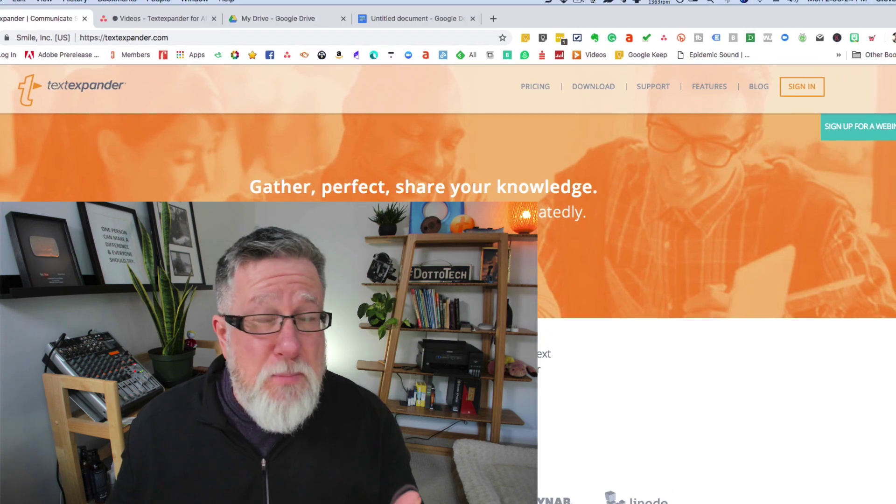
# Open the TextExpander snippet library from the menu-bar icon and scroll through its groups.
pyautogui.click(593, 1)
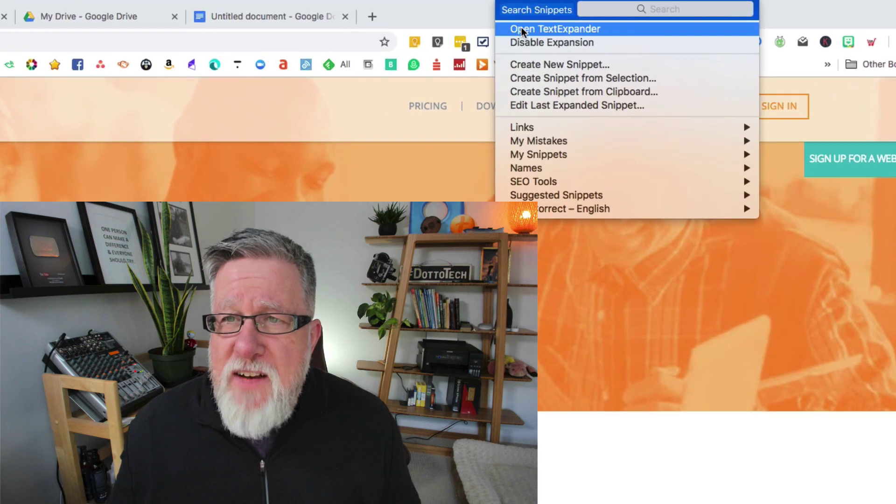
pyautogui.click(522, 28)
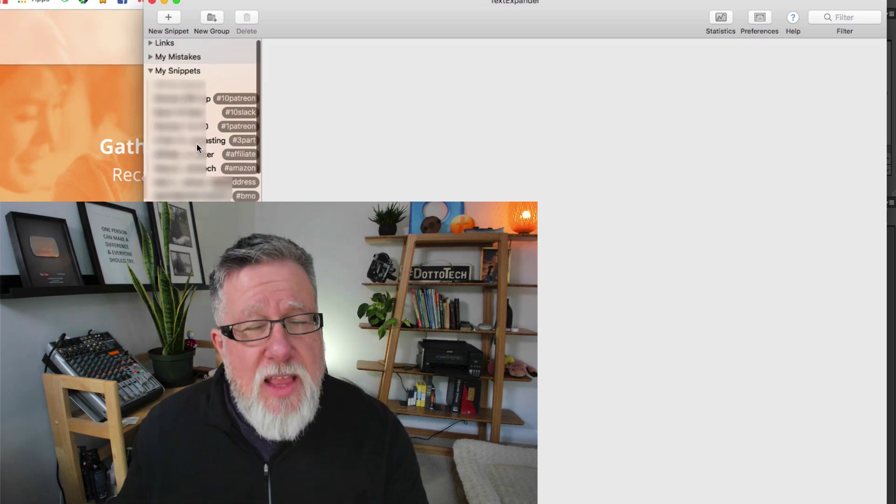
pyautogui.scroll(-1, 189, 114)
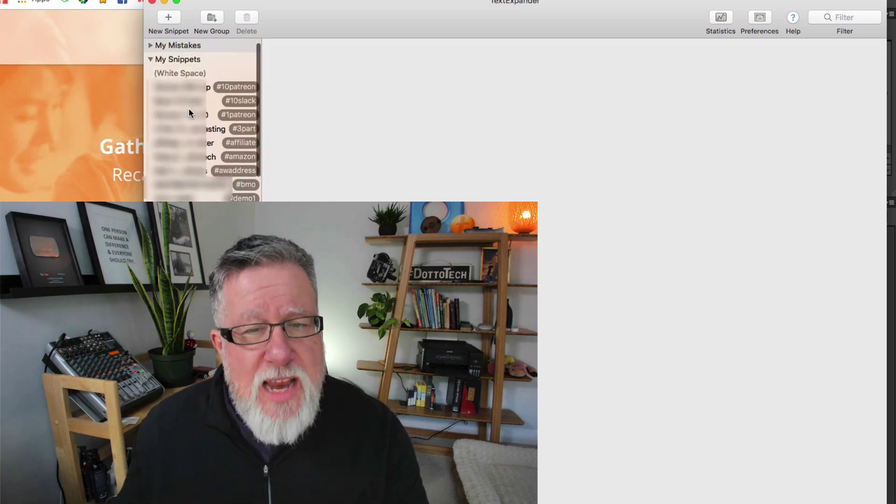
pyautogui.scroll(1, 209, 179)
pyautogui.scroll(-1, 209, 175)
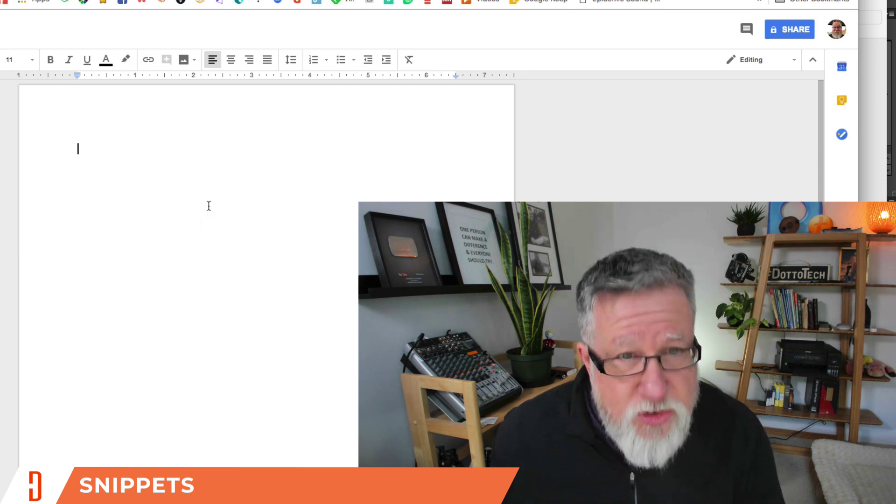
# Expand #webwed into the webinar registration page link and start a new line.
pyautogui.write('#')
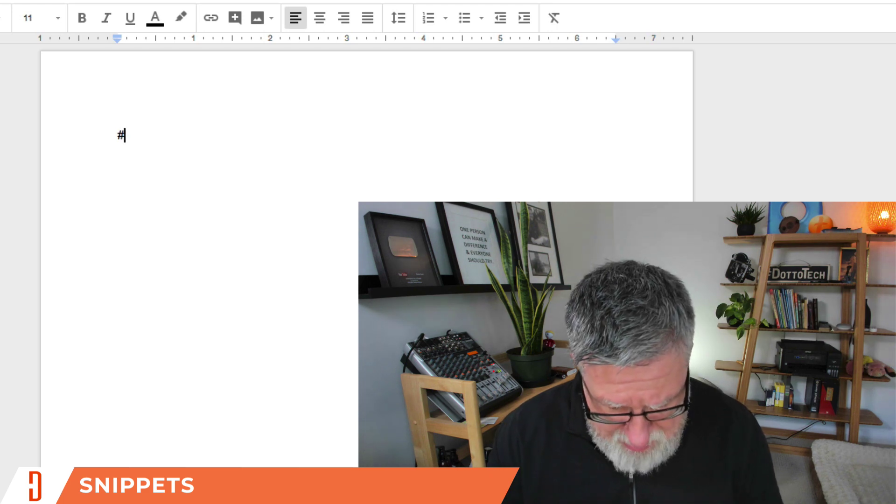
pyautogui.write('webwed')
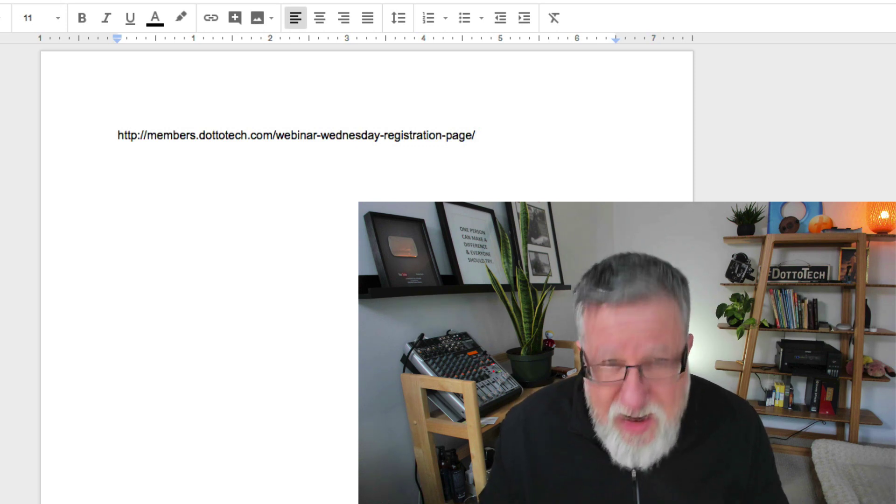
pyautogui.press('Return')
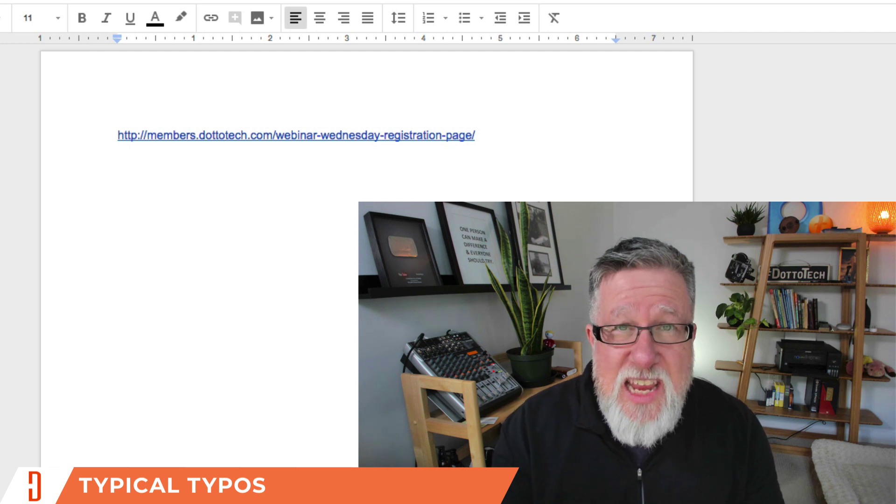
# Type 'The' and 'can't' on separate lines below the link, correcting the typos.
pyautogui.write('te')
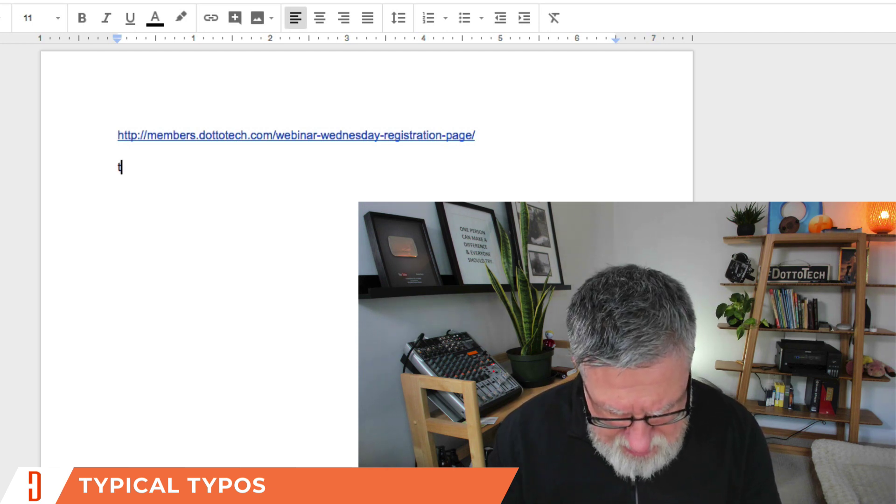
pyautogui.press('BackSpace')
pyautogui.press('BackSpace')
pyautogui.write('the')
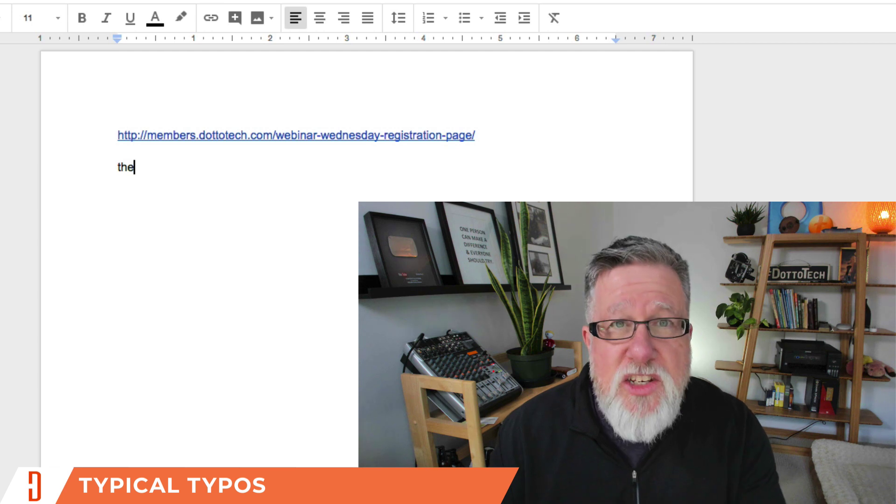
pyautogui.press('Return')
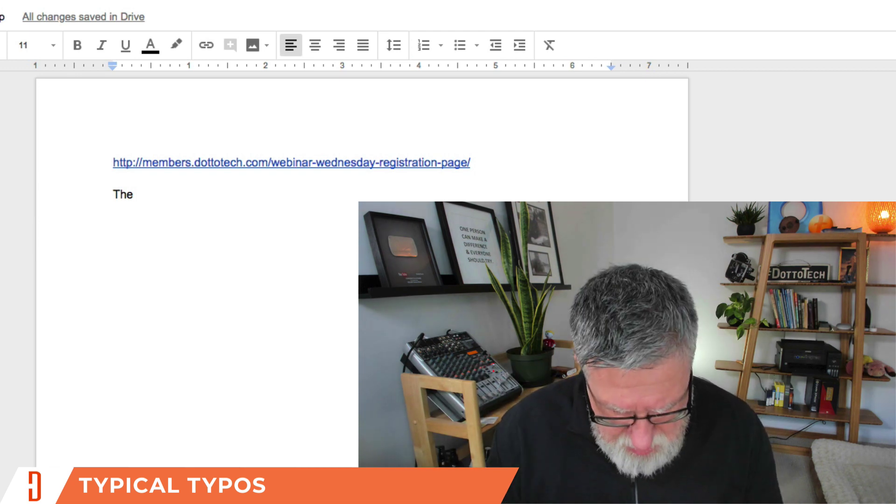
pyautogui.write('can')
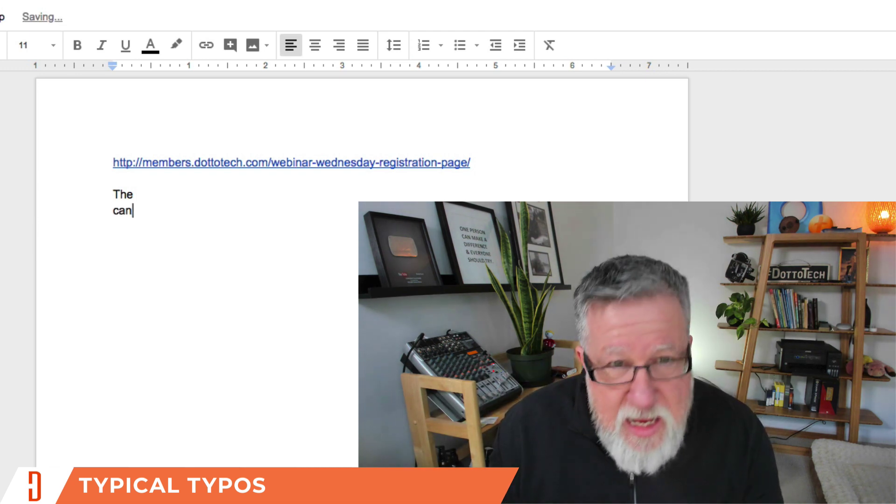
pyautogui.write(';')
pyautogui.press('BackSpace')
pyautogui.press('BackSpace')
pyautogui.press('BackSpace')
pyautogui.press('BackSpace')
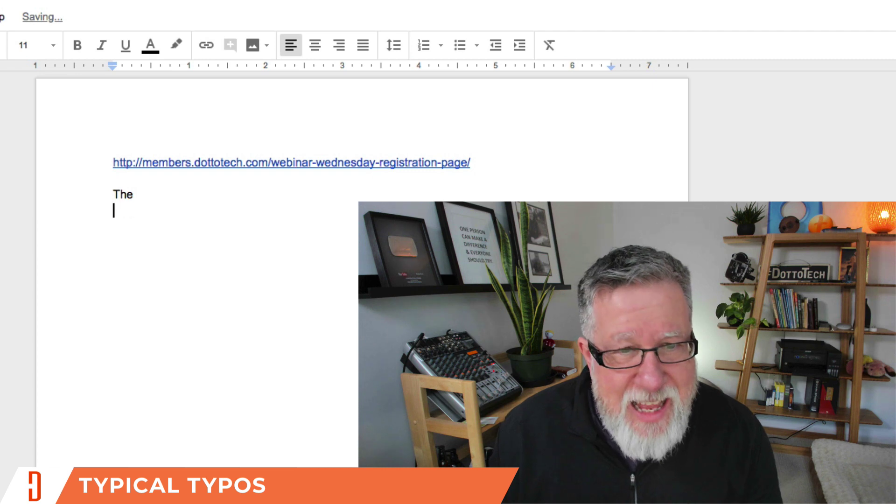
pyautogui.write("can't")
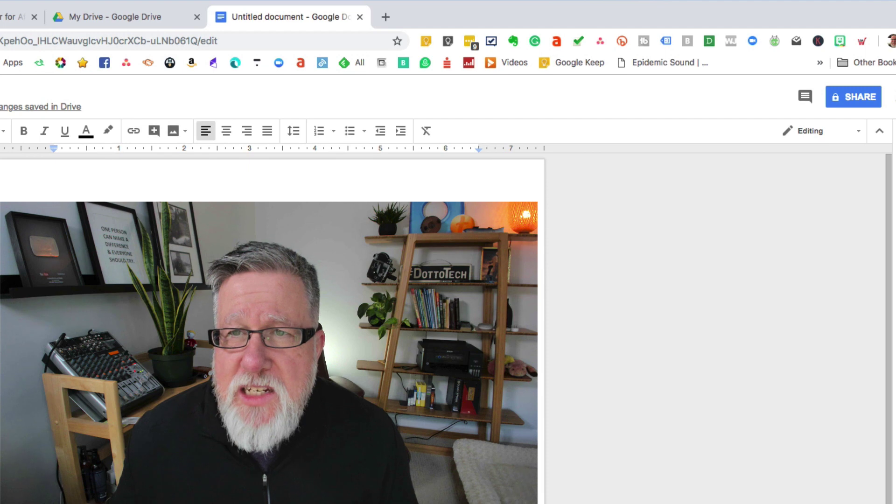
# Open the TextExpander library, toggle the My Snippets and My Mistakes groups, and scroll the list.
pyautogui.click(511, 1)
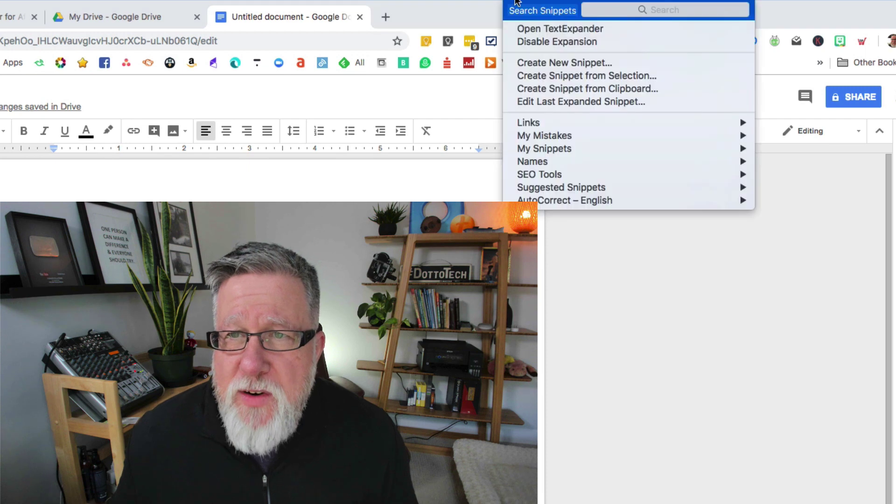
pyautogui.click(530, 24)
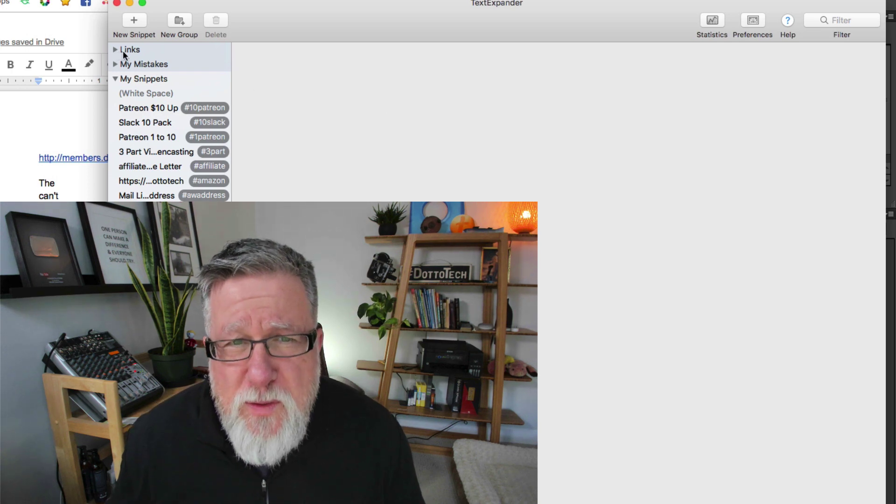
pyautogui.click(116, 79)
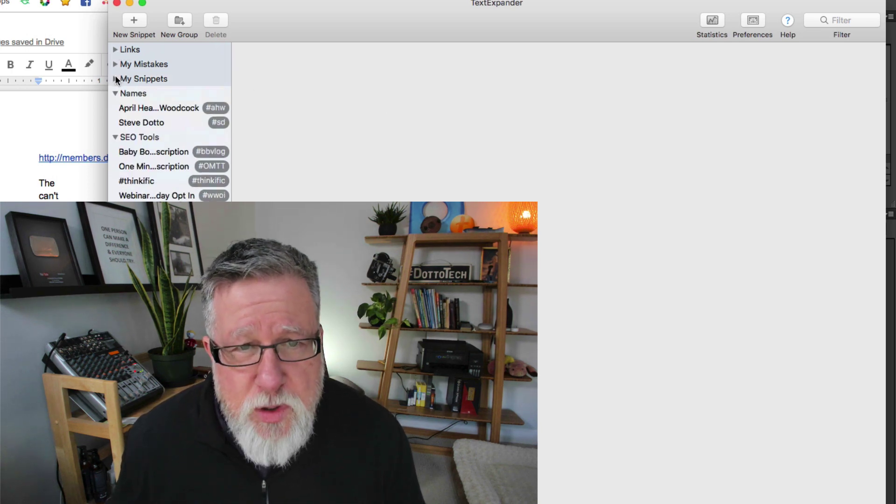
pyautogui.click(116, 79)
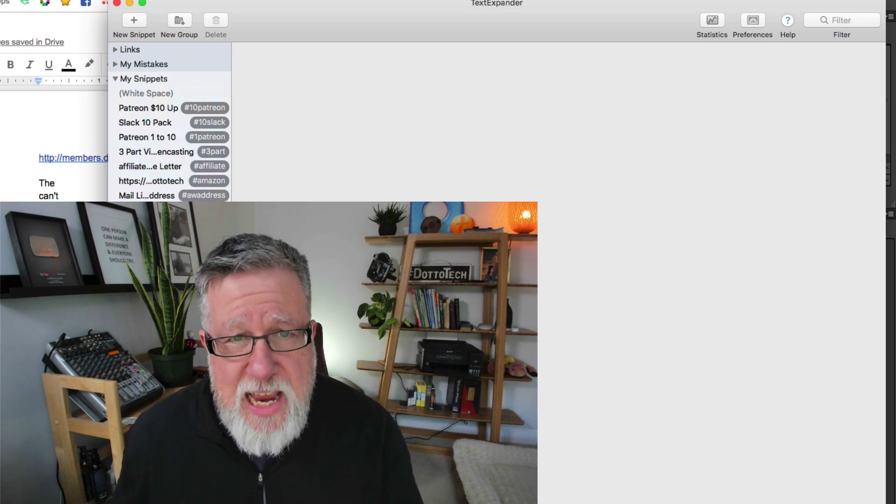
pyautogui.click(115, 65)
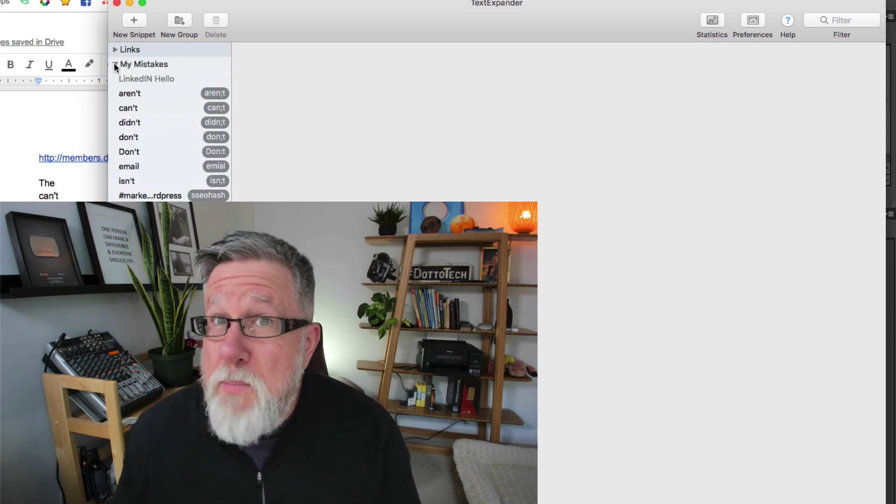
pyautogui.click(115, 65)
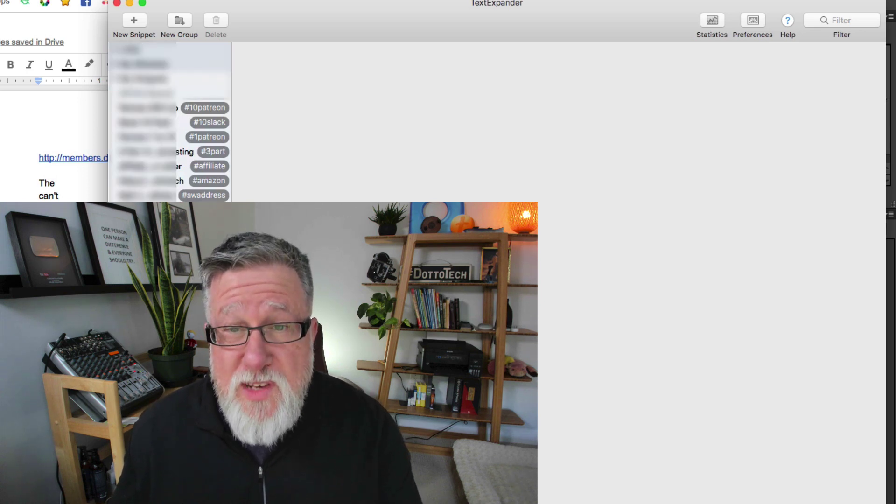
pyautogui.scroll(-20, 169, 121)
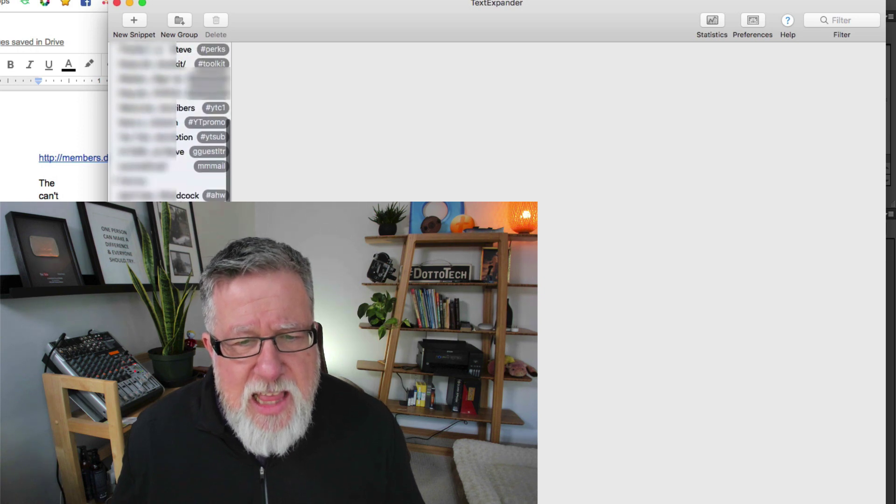
pyautogui.scroll(-3, 170, 121)
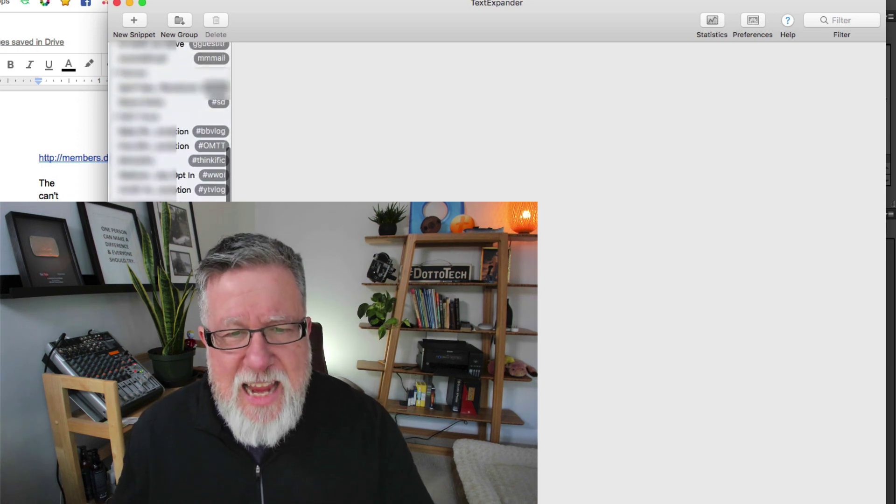
pyautogui.scroll(-5, 169, 121)
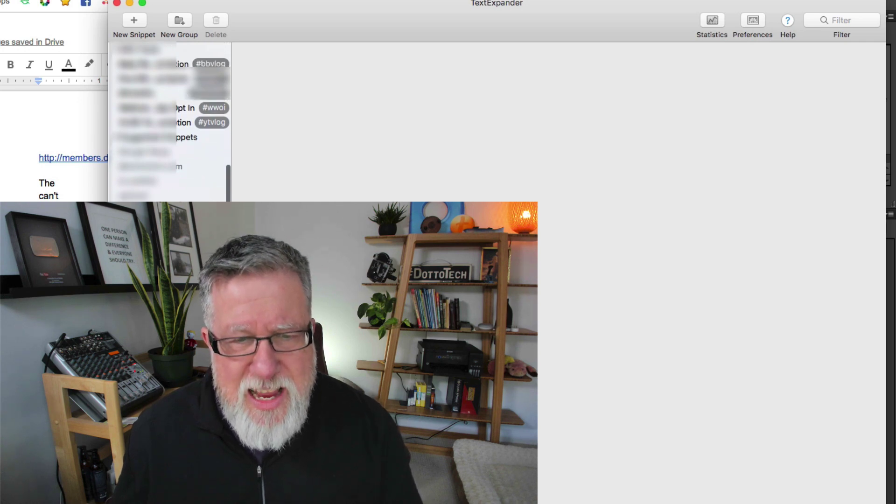
pyautogui.scroll(10, 170, 121)
pyautogui.scroll(10, 169, 121)
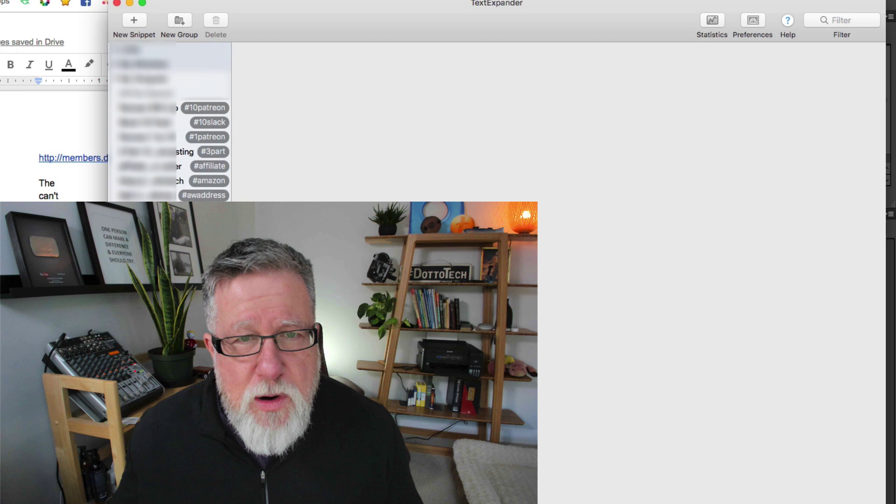
pyautogui.click(134, 20)
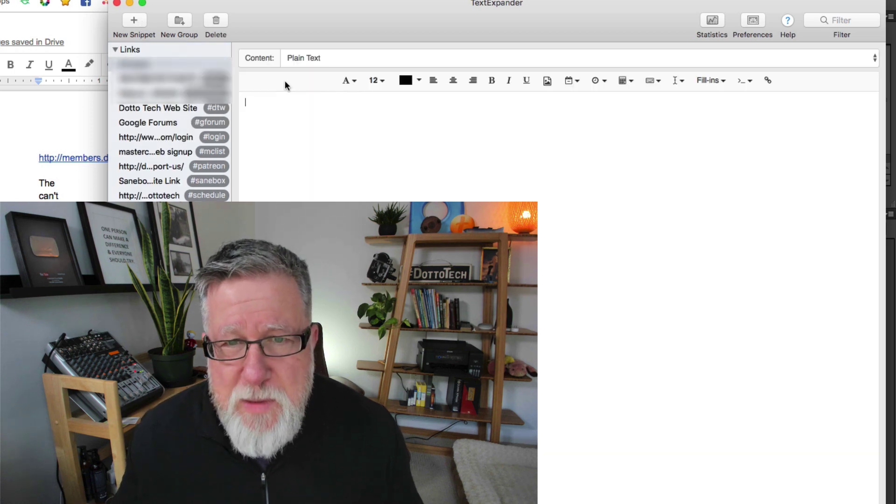
pyautogui.write('Dear  I am so glad you are interested in our product. Here is a link to our pricing and delivery schedules.  Link  I want to make sure you understand the time frames, to avoid disappointment. We currently have a lead time of 3 week, so the earliest you could expect delivery would be')
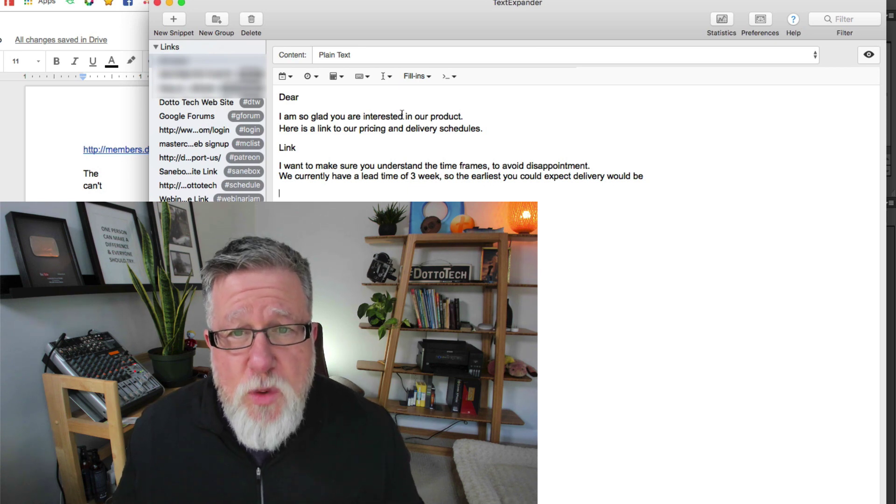
pyautogui.click(364, 59)
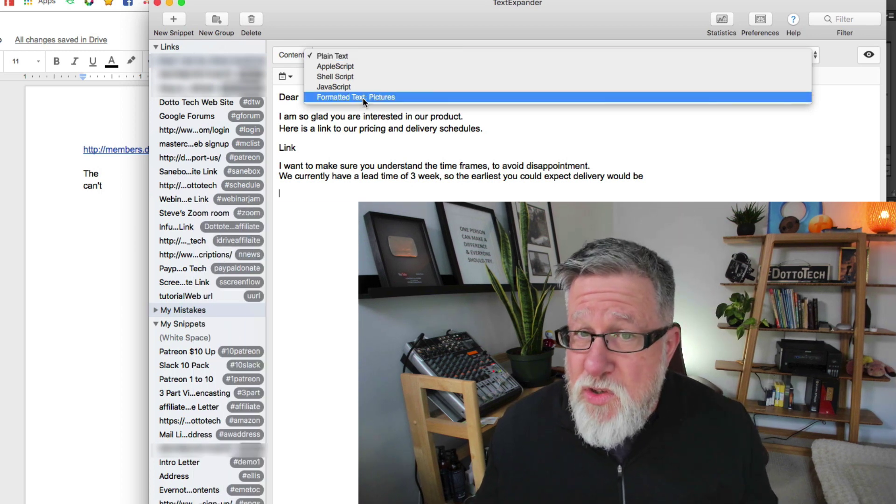
pyautogui.press('Escape')
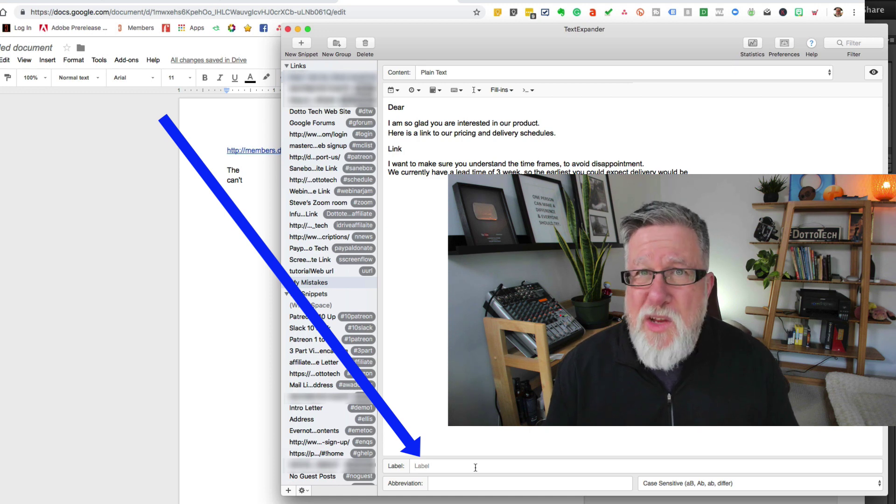
# Label the snippet 'Intro Letter' with abbreviation #intro set to Ignore Case.
pyautogui.write('Intro Letter')
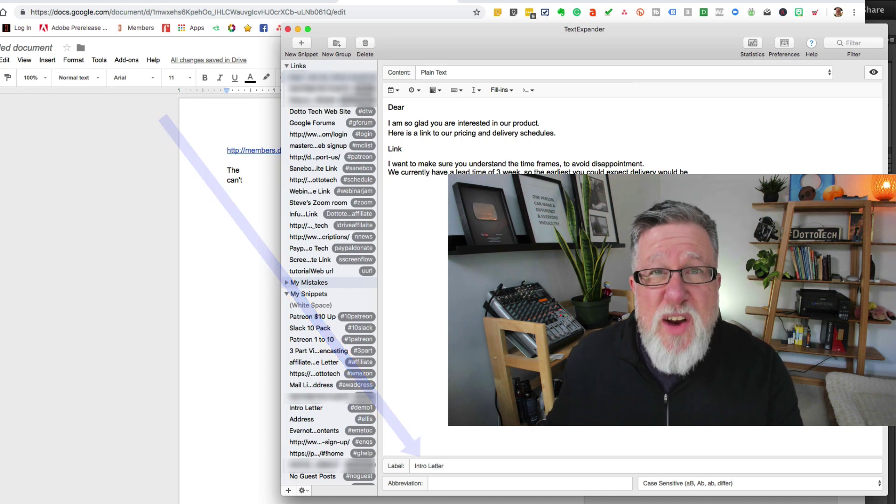
pyautogui.click(466, 483)
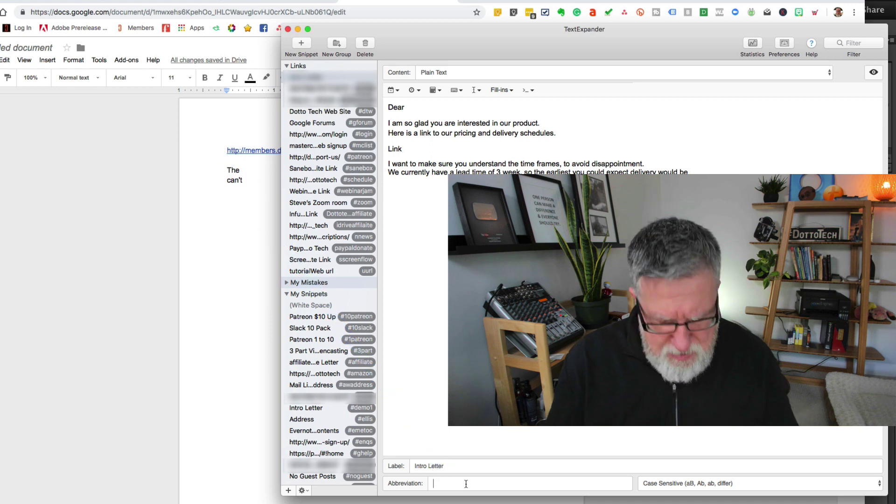
pyautogui.write('#')
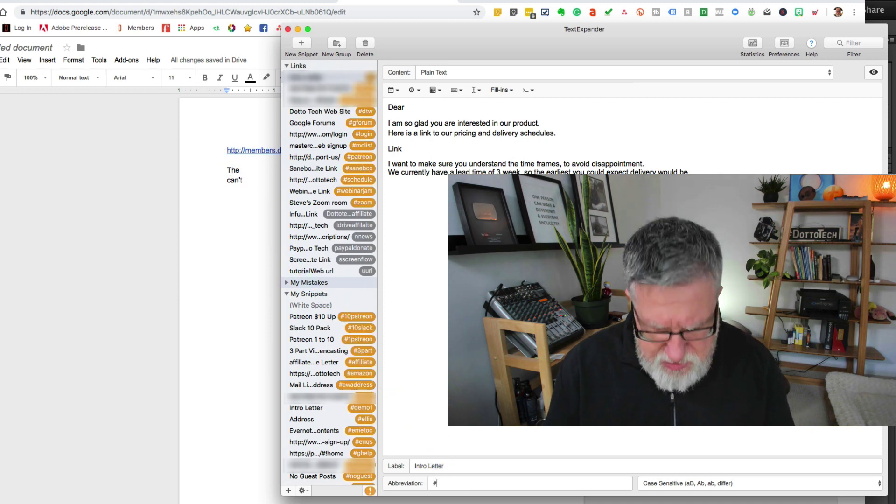
pyautogui.write('introle')
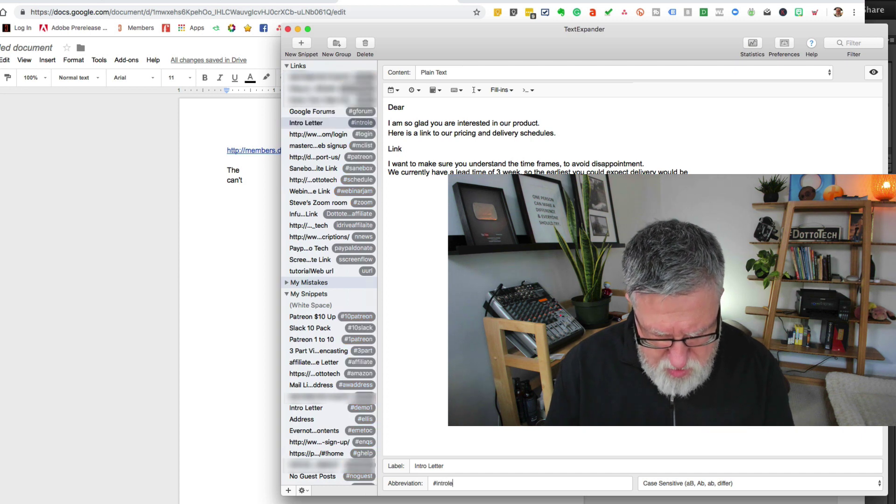
pyautogui.press('BackSpace')
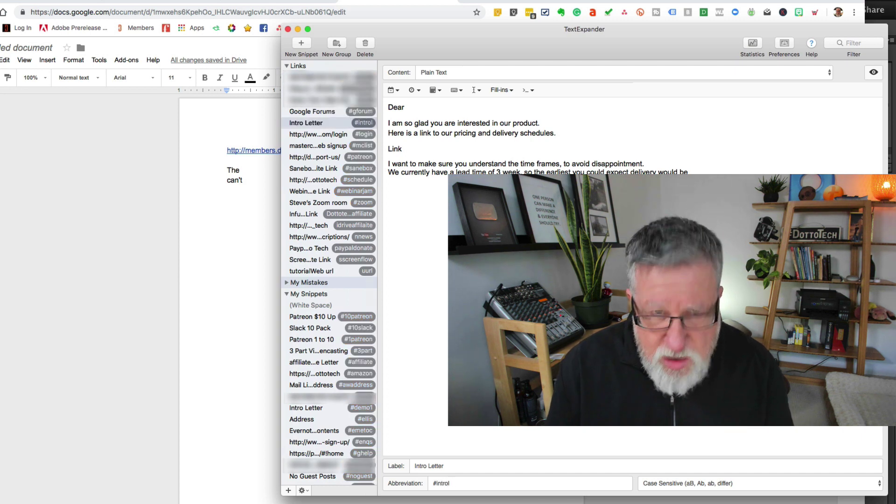
pyautogui.click(774, 483)
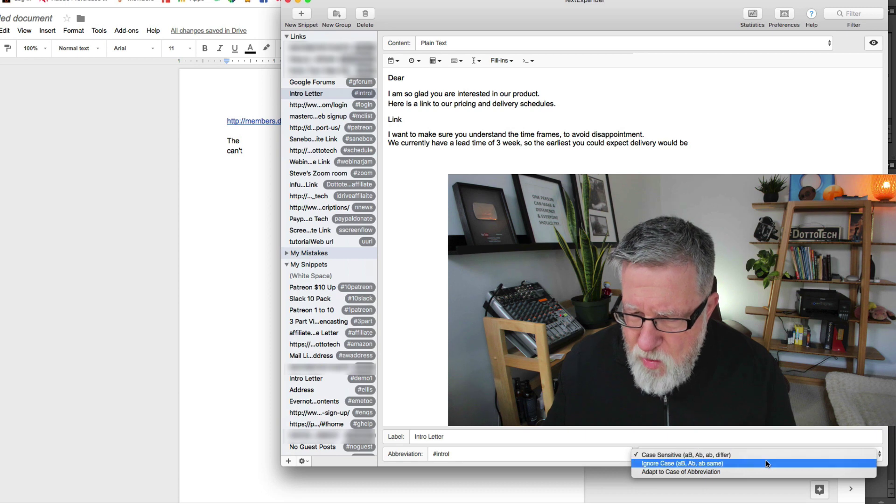
pyautogui.click(766, 463)
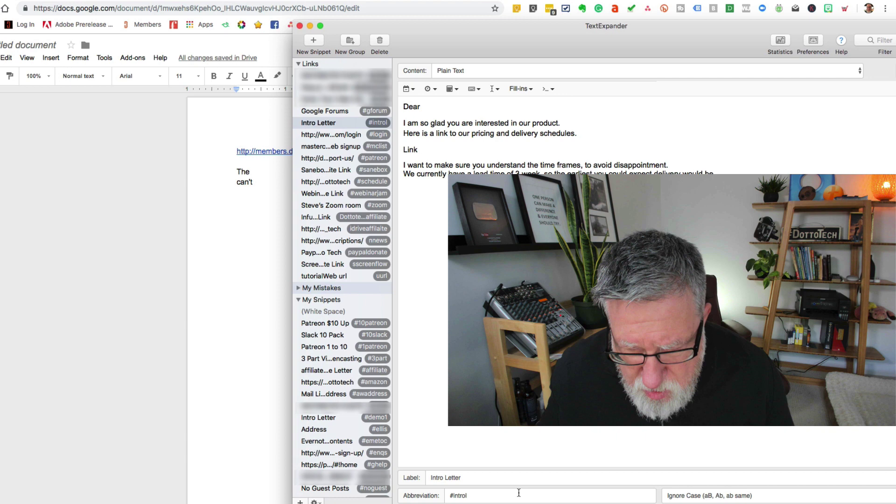
pyautogui.press('BackSpace')
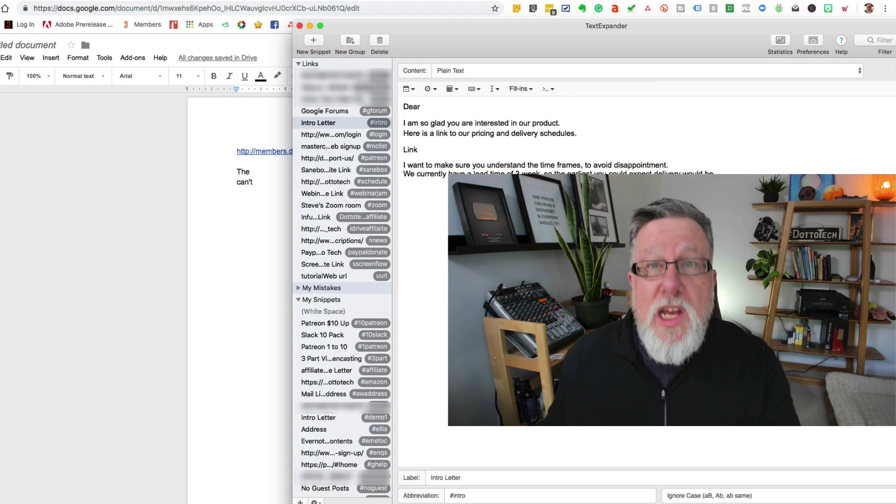
pyautogui.click(252, 288)
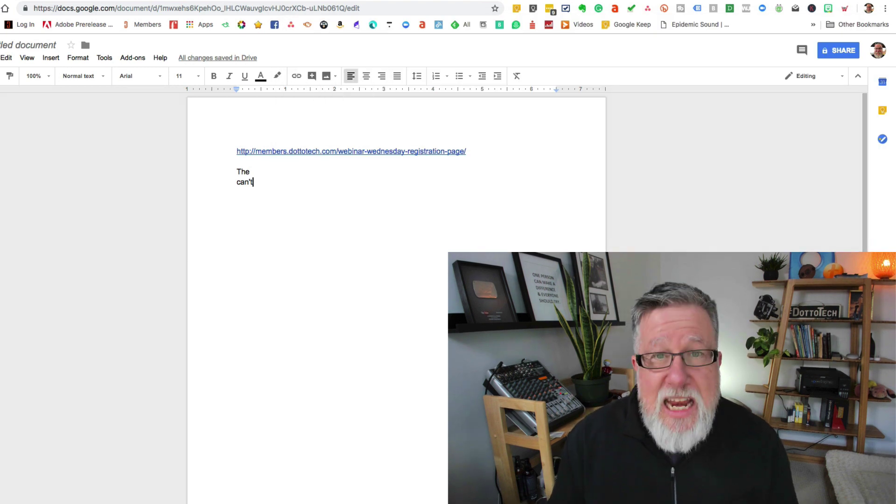
# Expand the Intro Letter snippet in a new paragraph below 'Can't', then bring up TextExpander.
pyautogui.press('Return')
pyautogui.press('Return')
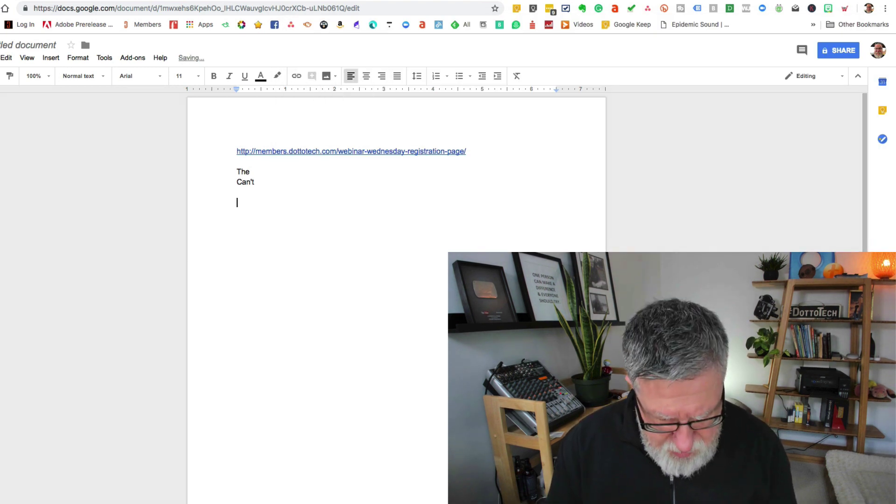
pyautogui.write('#pri')
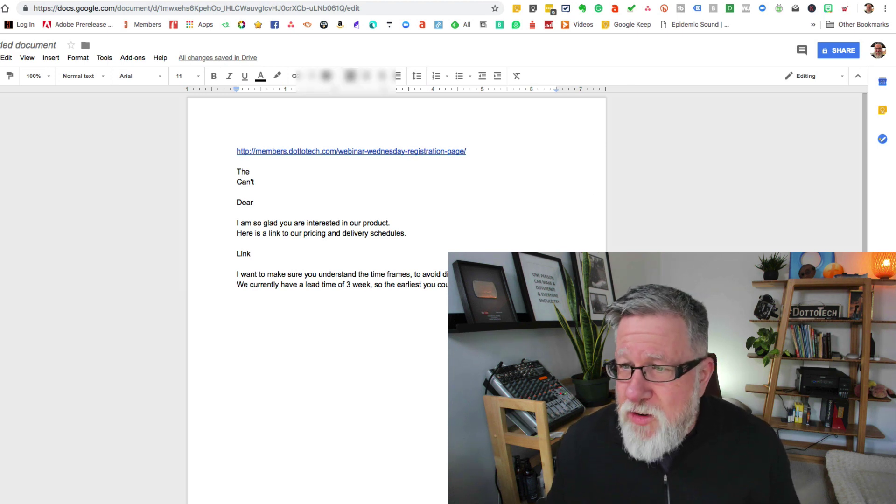
pyautogui.press('super+Tab')
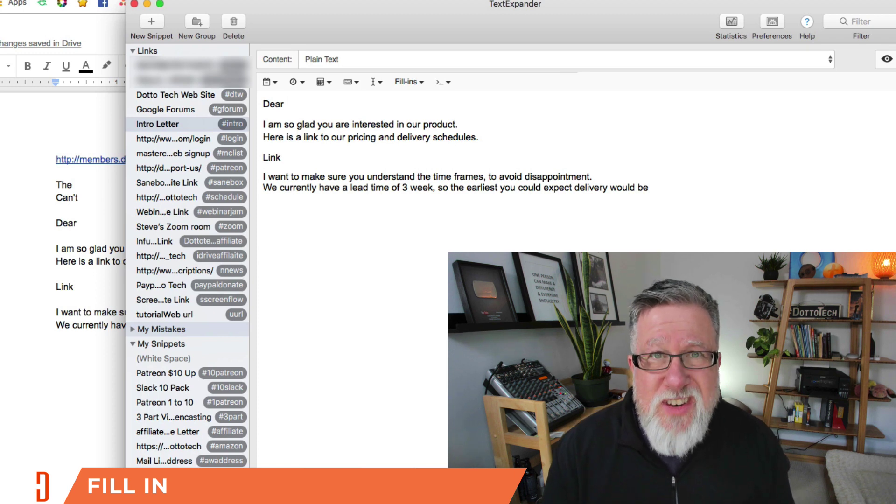
# Insert a single-line fill-in named field 1 right after 'Dear' in the Intro Letter snippet.
pyautogui.click(409, 84)
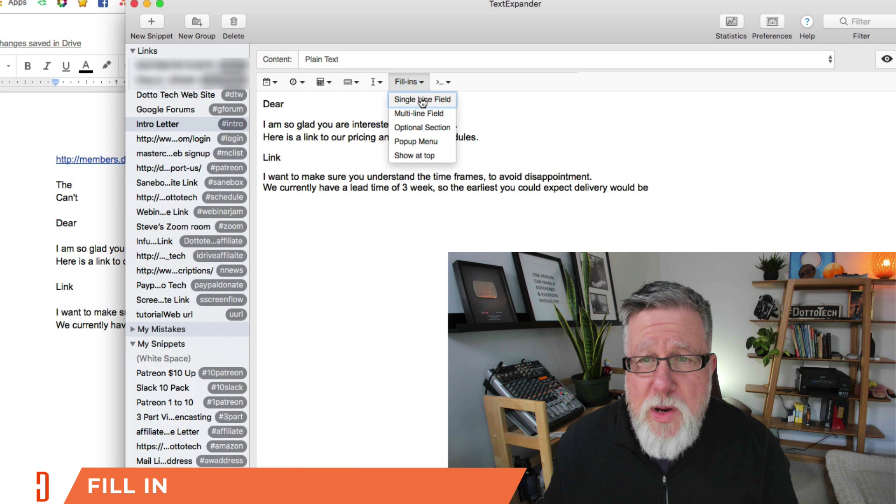
pyautogui.click(422, 100)
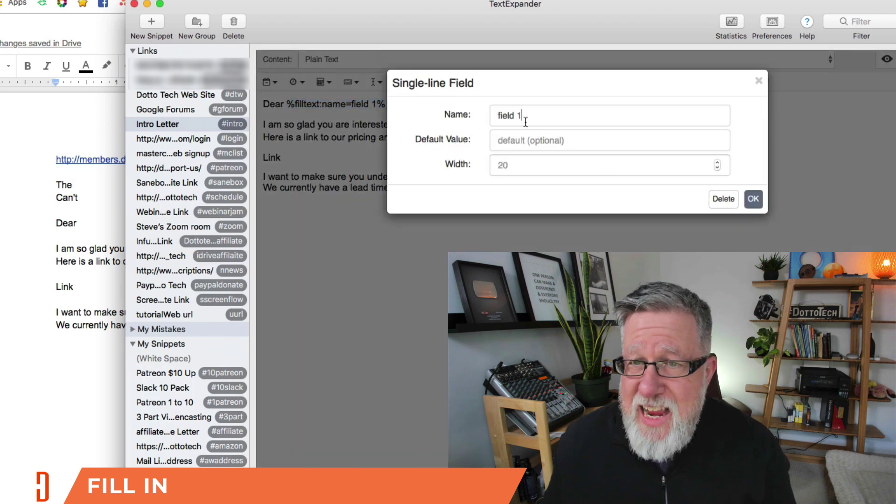
pyautogui.click(753, 200)
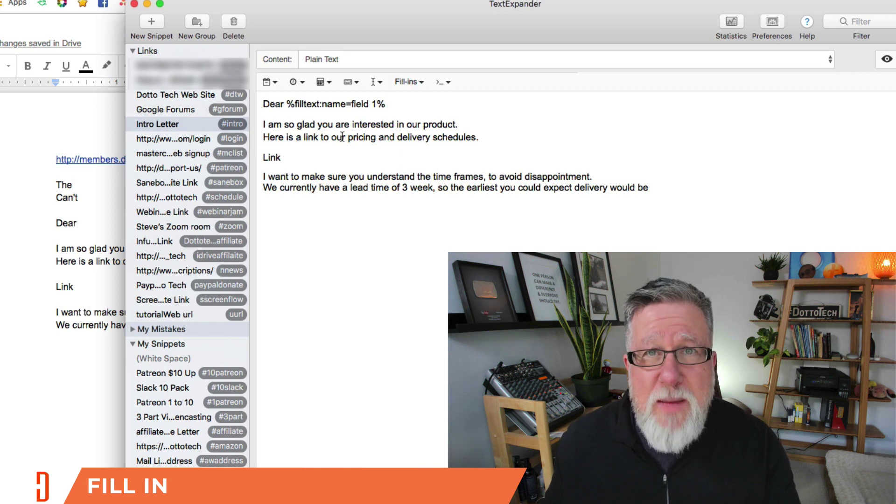
# Replace the old letter with a fresh Intro Letter expansion, entering the recipient's name.
pyautogui.click(36, 398)
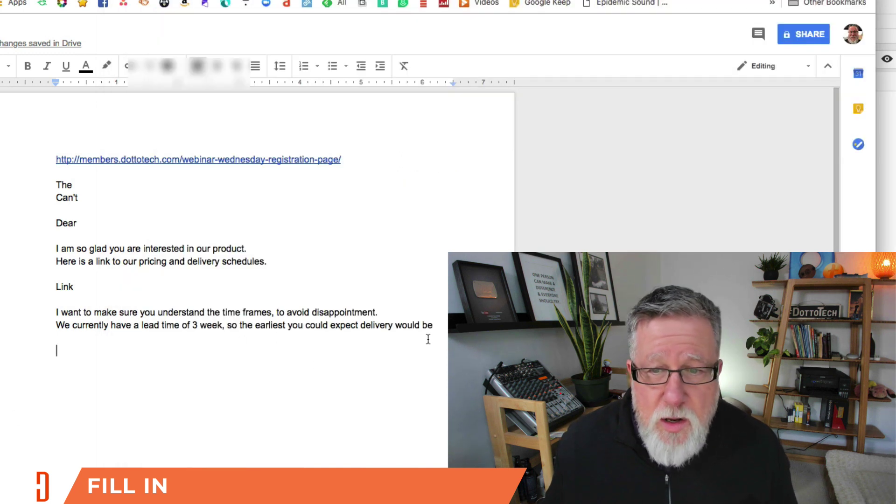
pyautogui.moveTo(426, 337); pyautogui.dragTo(360, 325)
pyautogui.moveTo(158, 278); pyautogui.dragTo(49, 223)
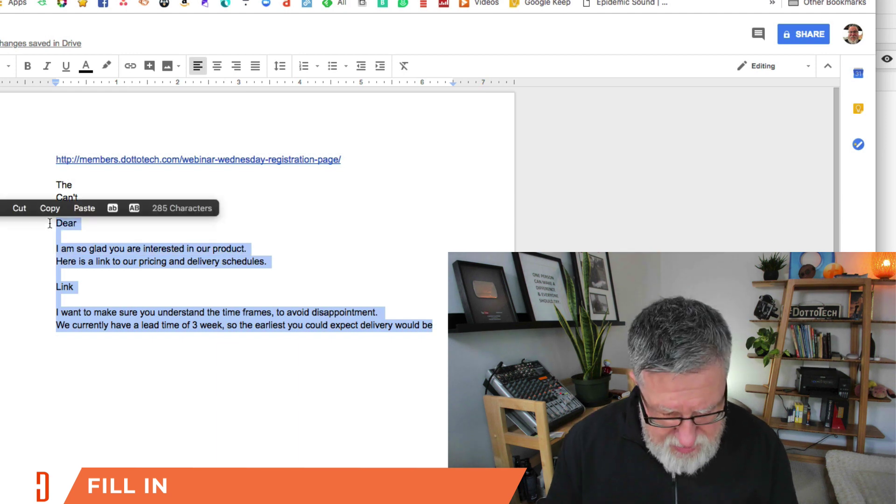
pyautogui.write('#')
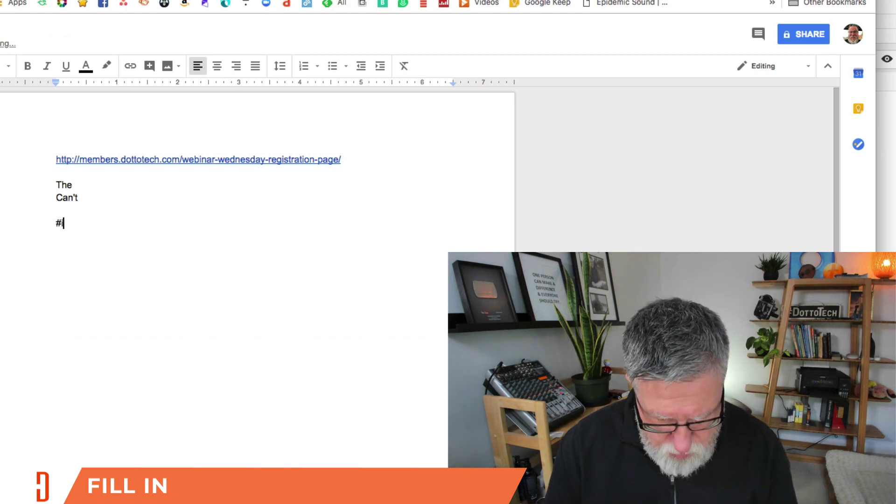
pyautogui.write('inq')
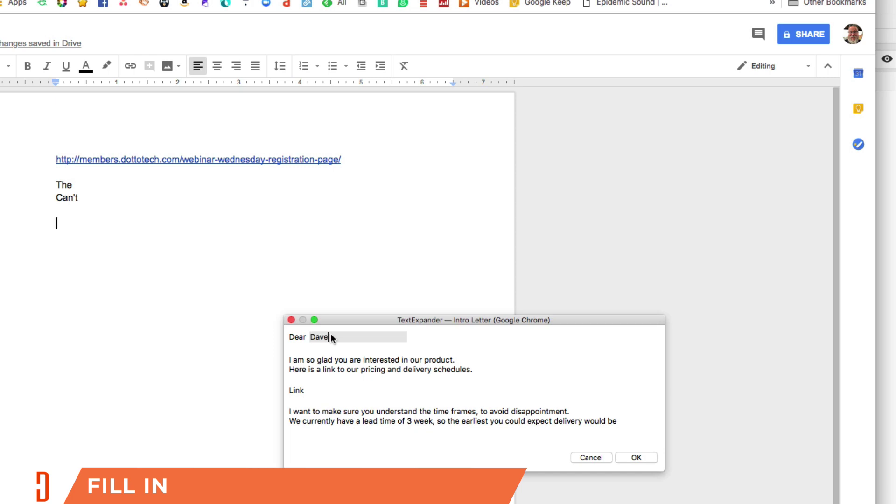
pyautogui.click(634, 458)
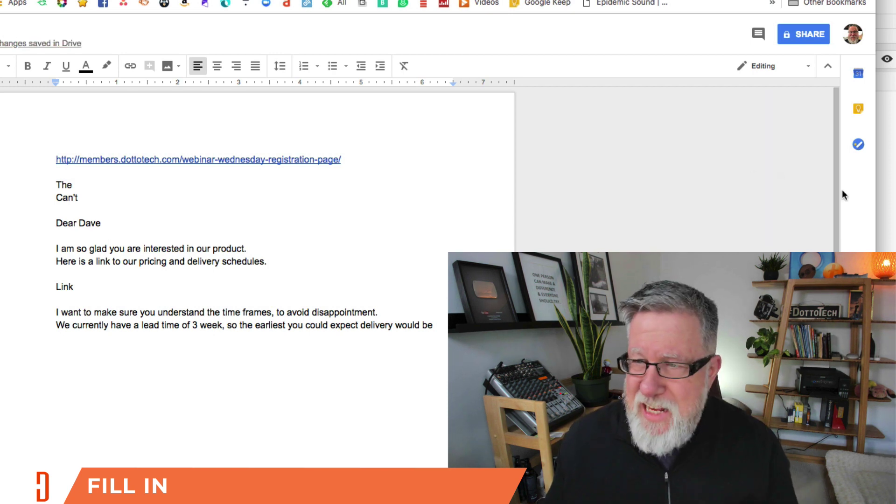
pyautogui.click(889, 226)
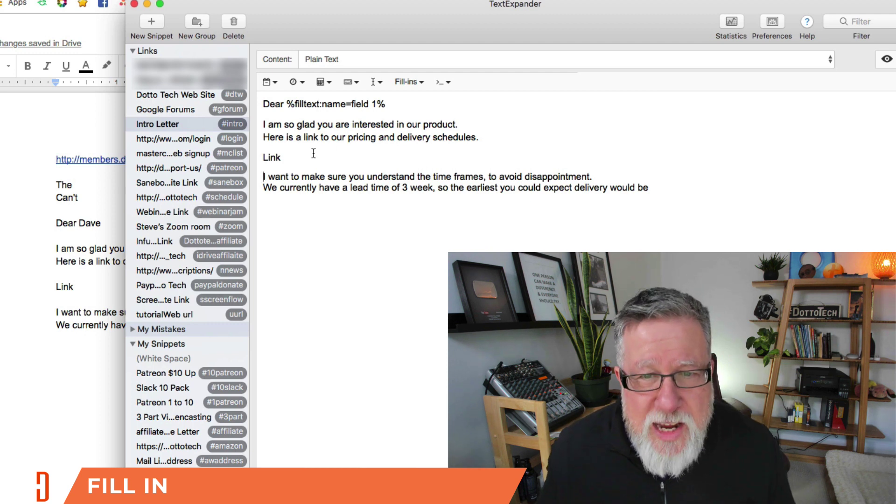
# Insert the field 1 fill-in plus a comma before 'I want' so the name repeats.
pyautogui.click(420, 85)
pyautogui.click(424, 98)
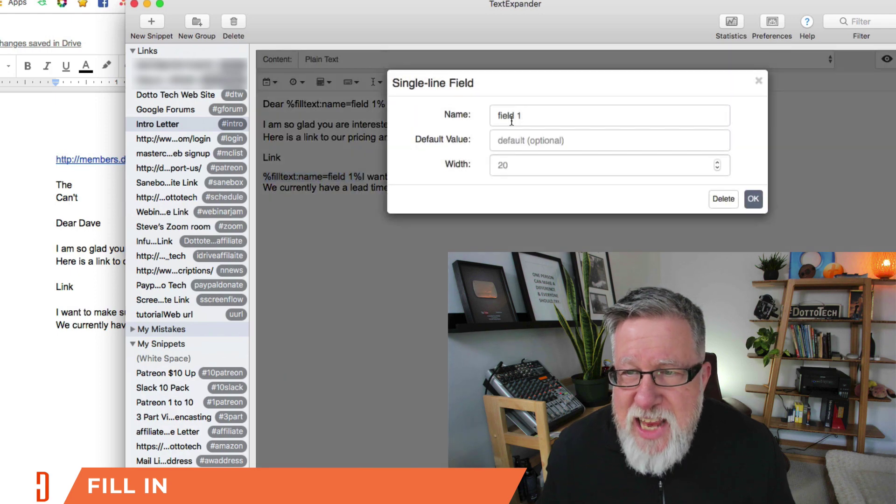
pyautogui.click(752, 199)
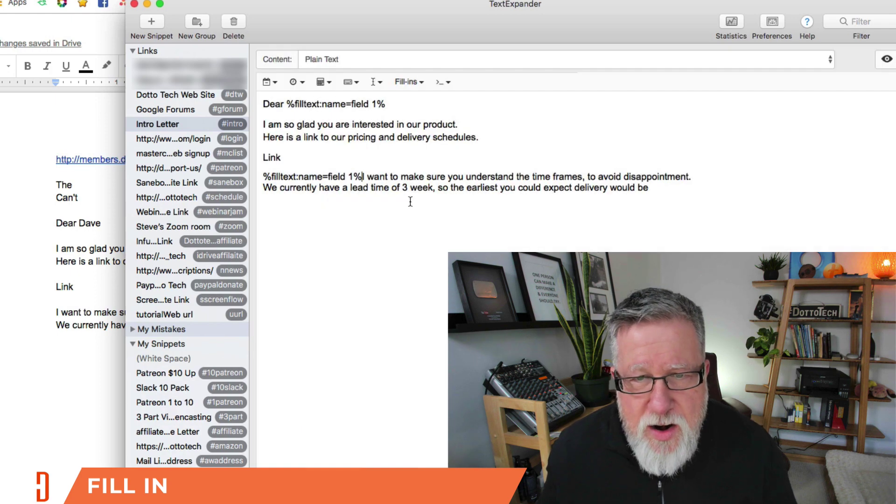
pyautogui.write(',')
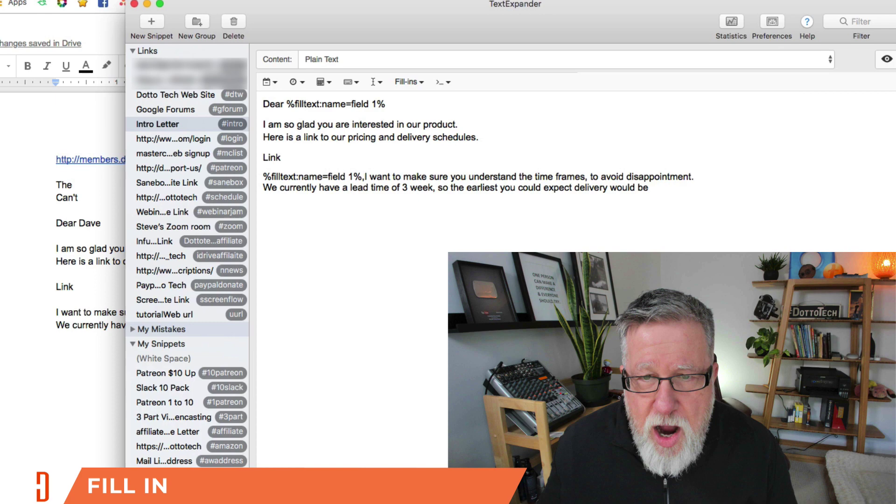
# Cut the previously expanded Intro Letter out of the Google Doc.
pyautogui.click(83, 427)
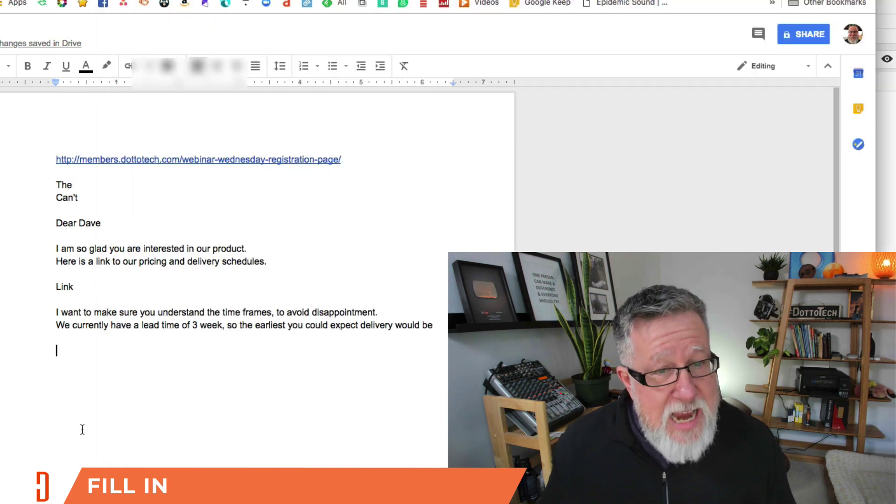
pyautogui.moveTo(433, 327); pyautogui.dragTo(48, 219)
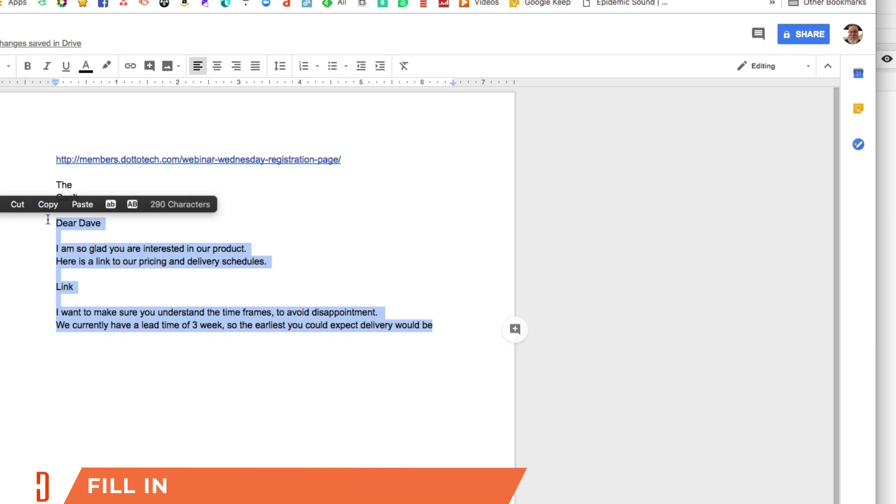
pyautogui.press('super+x')
# Re-expand #intro with the recipient's name, then bring up the Intro Letter snippet editor.
pyautogui.write('#')
pyautogui.press('BackSpace')
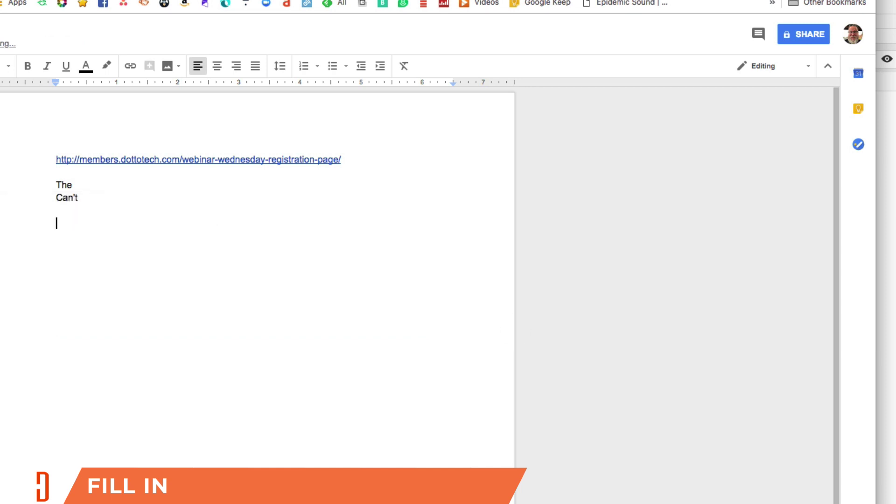
pyautogui.write('#int')
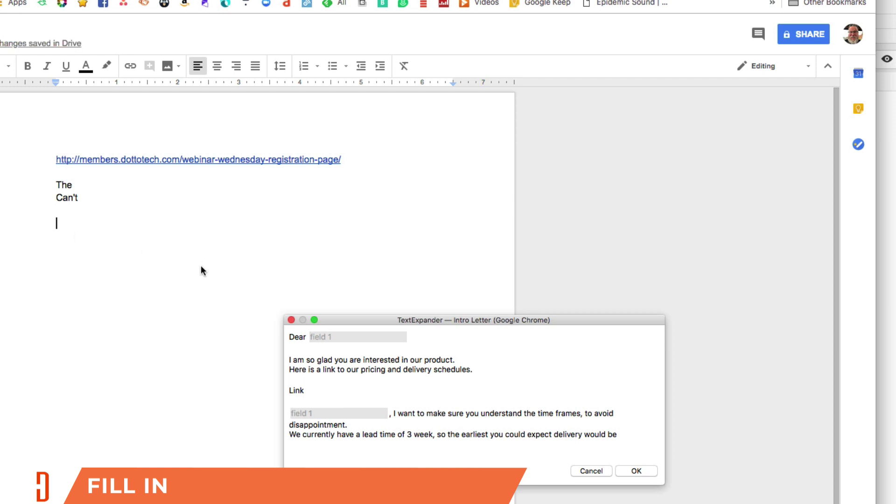
pyautogui.write('Dave')
pyautogui.click(635, 471)
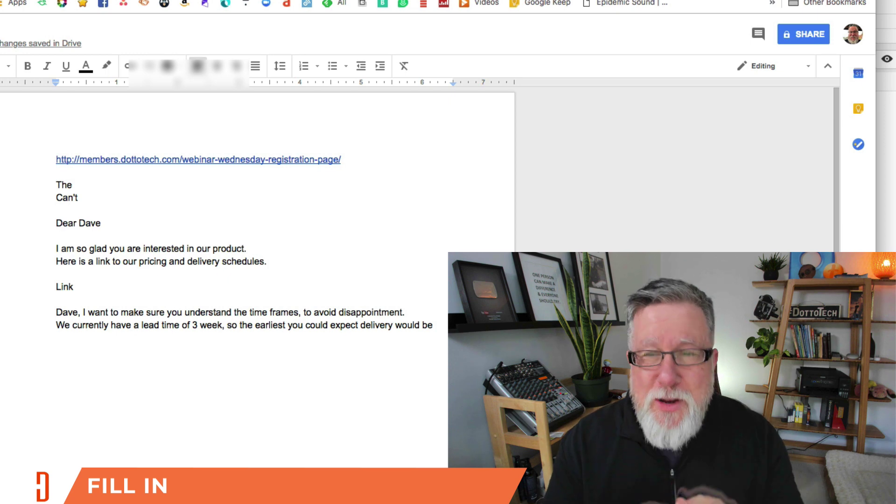
pyautogui.press('super+Tab')
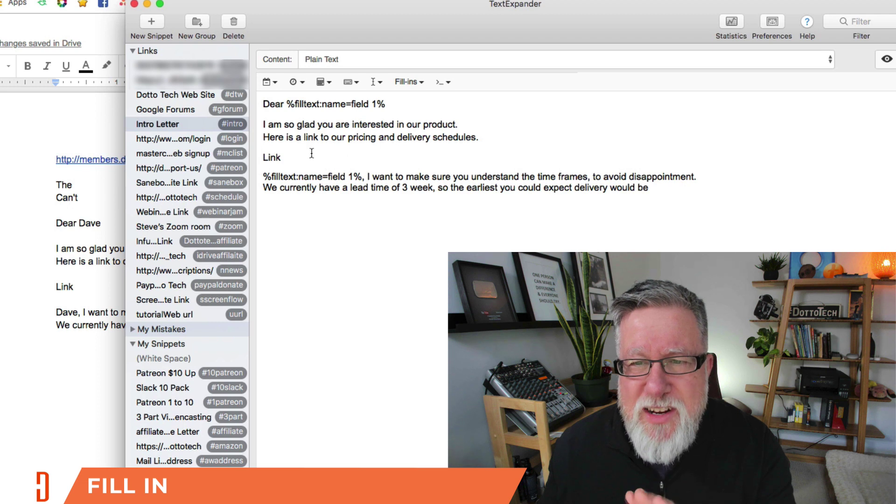
# Add a blank line after 'delivery schedules.' and append the date-math code %@+21D.
pyautogui.click(497, 140)
pyautogui.press('Return')
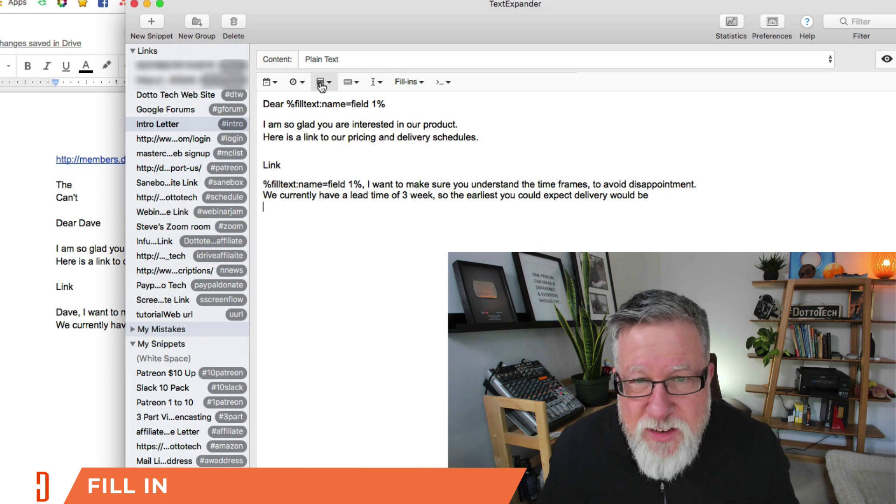
pyautogui.click(356, 83)
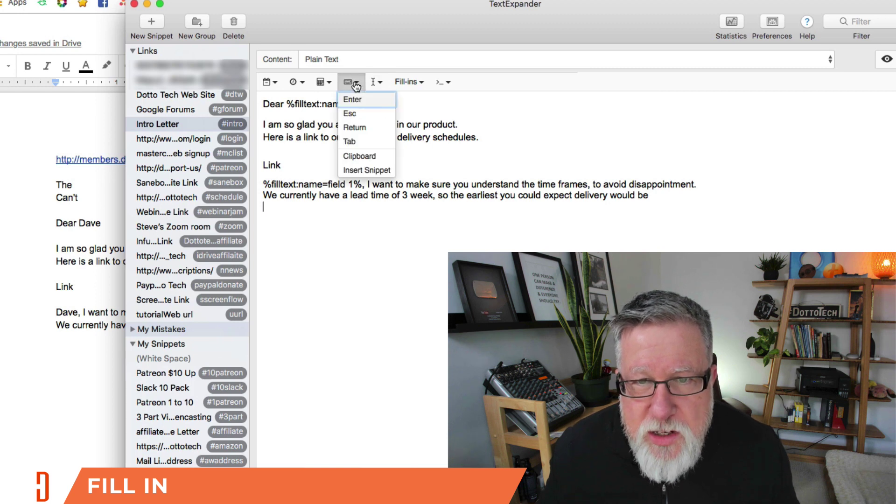
pyautogui.click(322, 82)
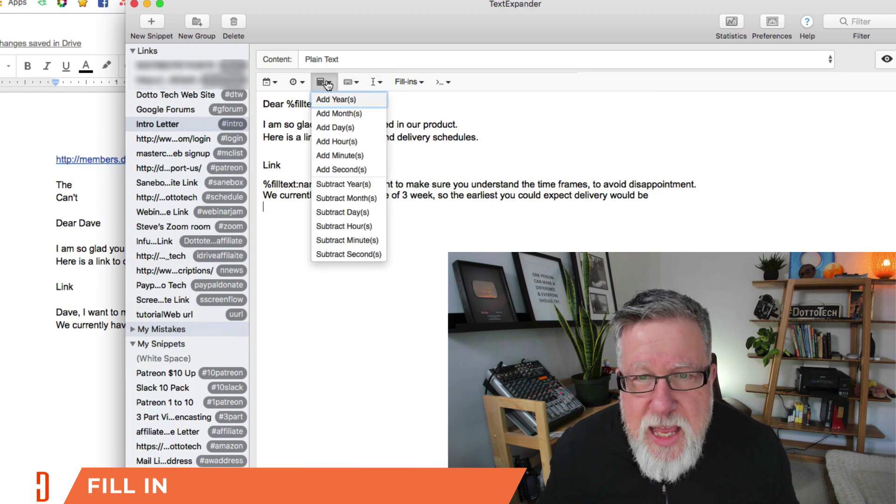
pyautogui.click(345, 130)
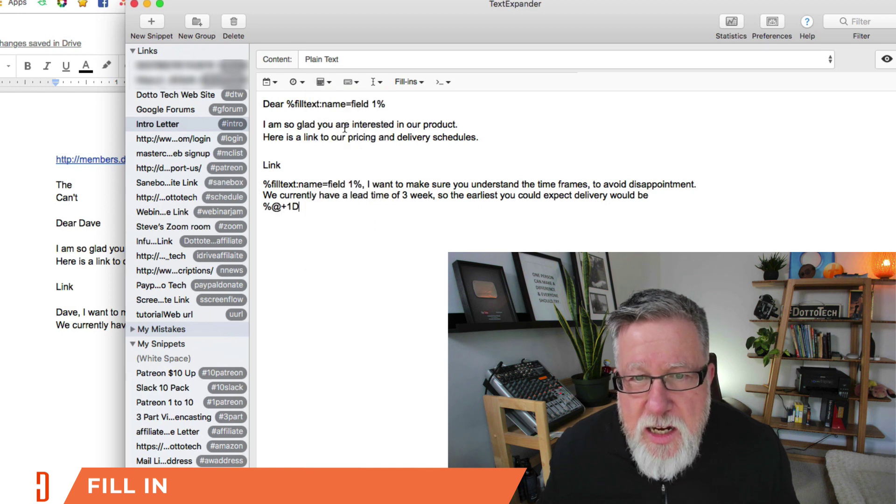
pyautogui.click(291, 208)
pyautogui.press('BackSpace')
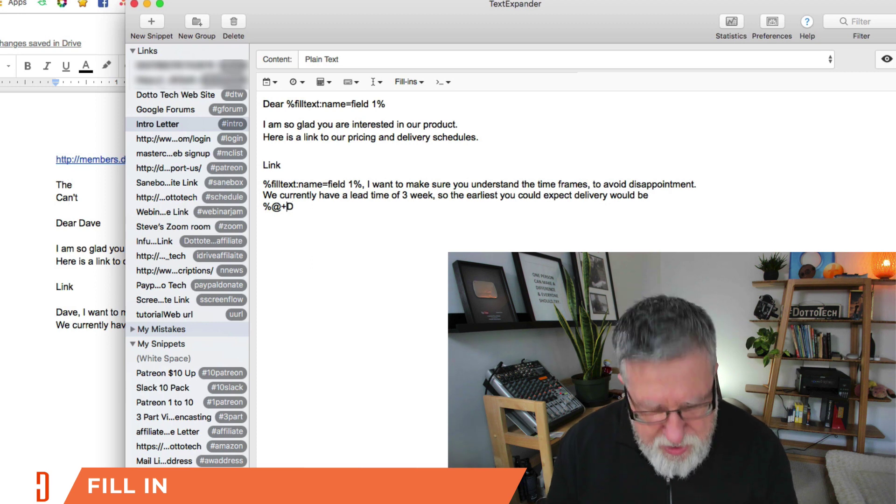
pyautogui.write('21')
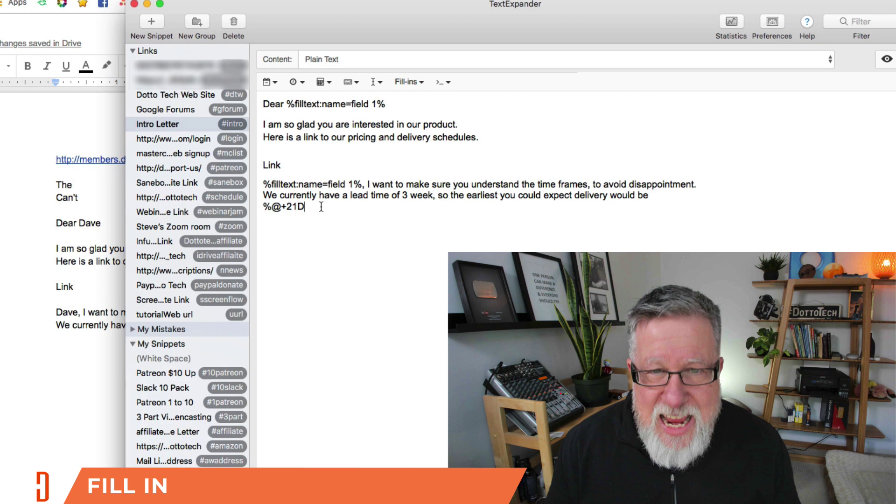
pyautogui.click(298, 84)
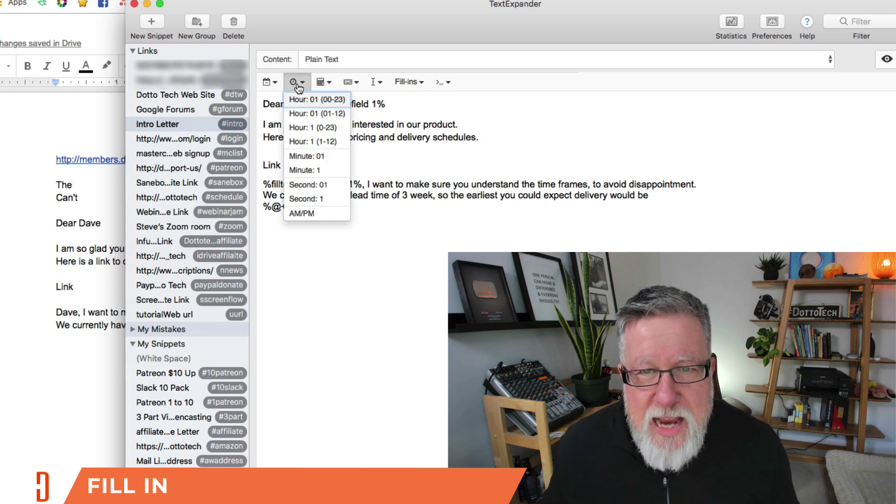
# Format the +21-day date as weekday, abbreviated month and two-digit day: %A, %b, %d.
pyautogui.click(270, 83)
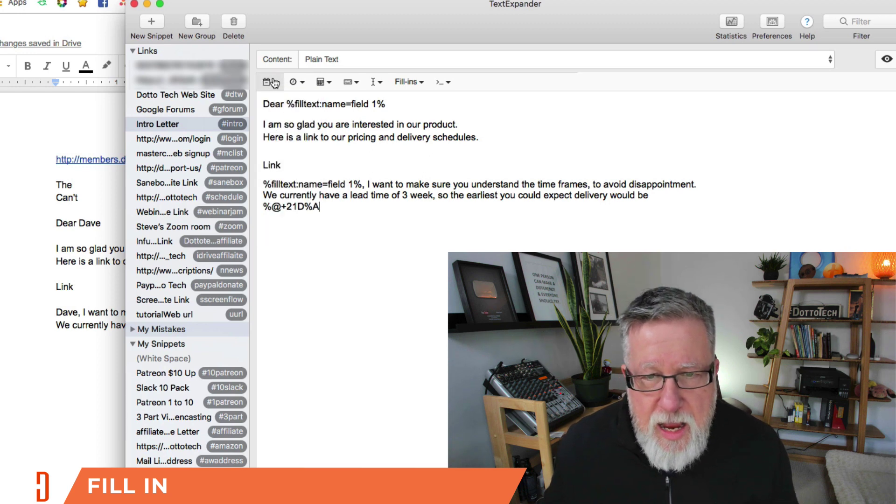
pyautogui.write(',')
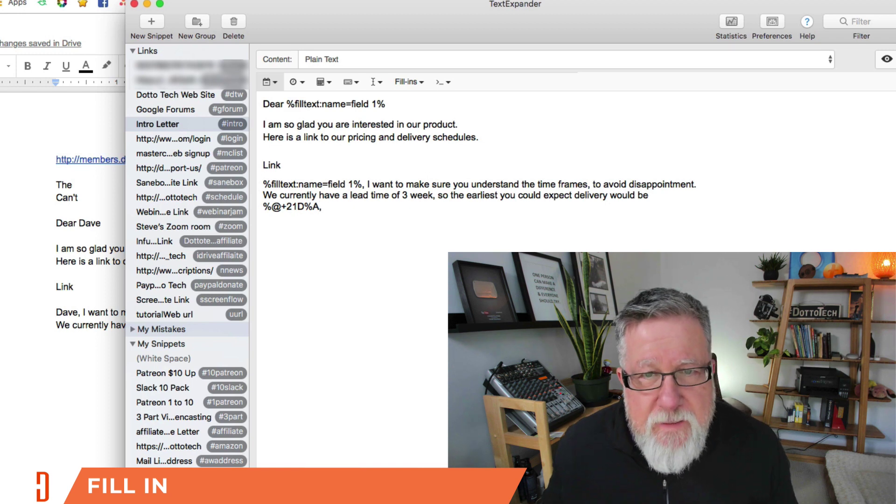
pyautogui.click(270, 83)
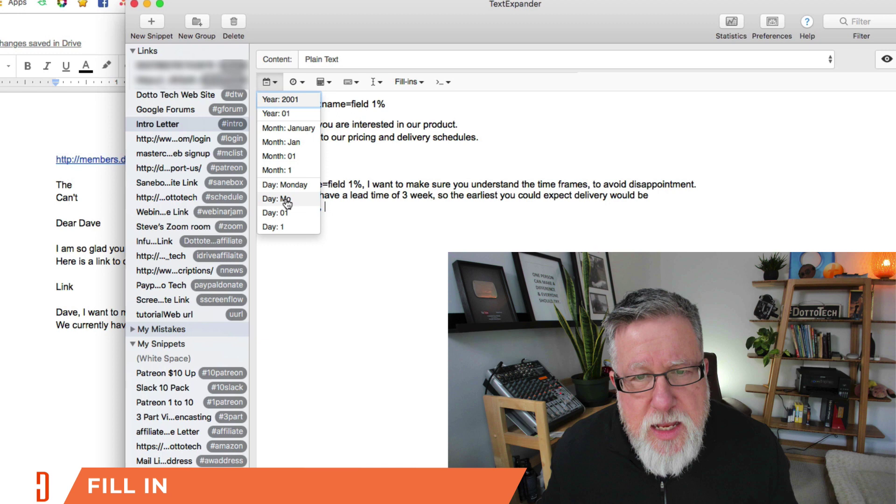
pyautogui.click(296, 141)
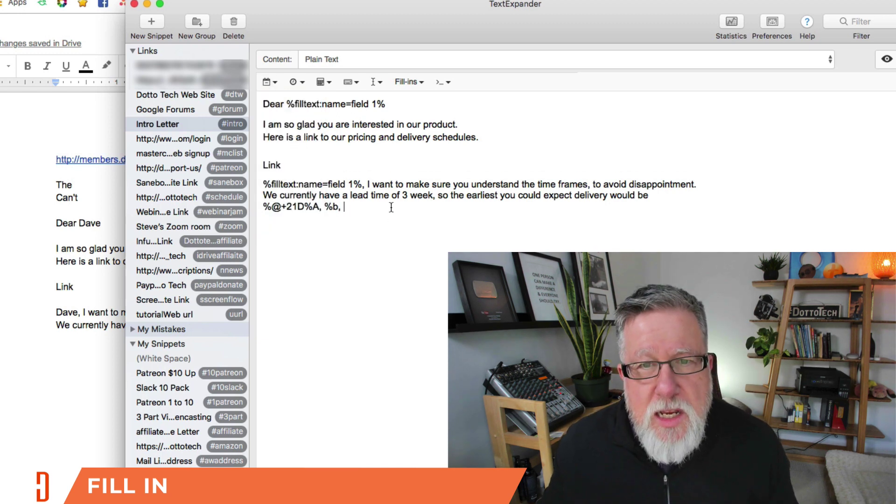
pyautogui.click(273, 83)
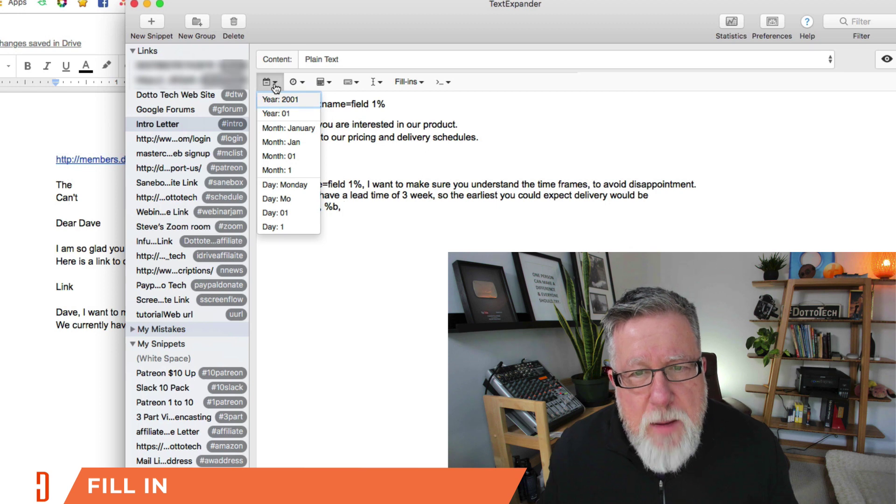
pyautogui.click(284, 213)
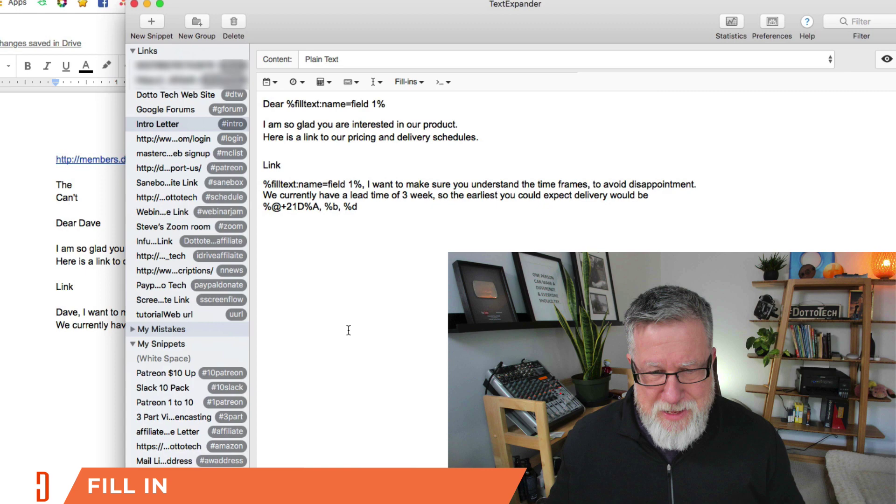
# Replace the old letter by expanding #intro with the recipient's name, showing Monday, Oct, 08.
pyautogui.click(76, 437)
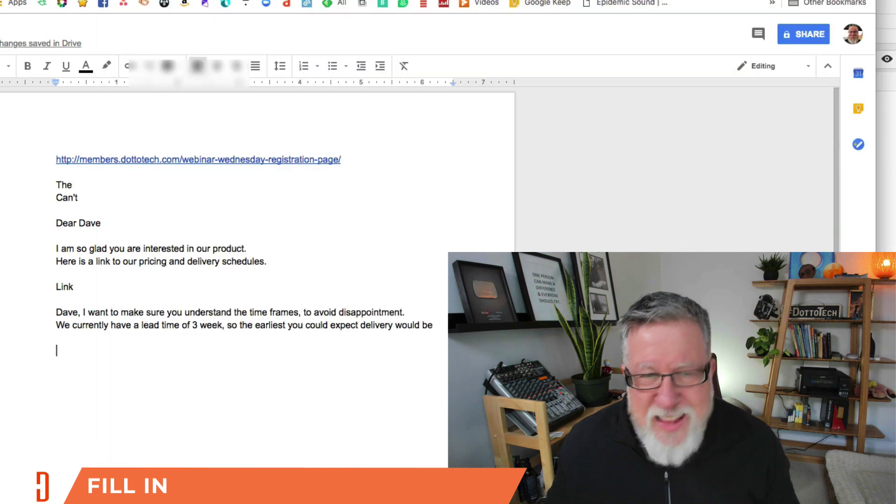
pyautogui.moveTo(437, 327); pyautogui.dragTo(58, 216)
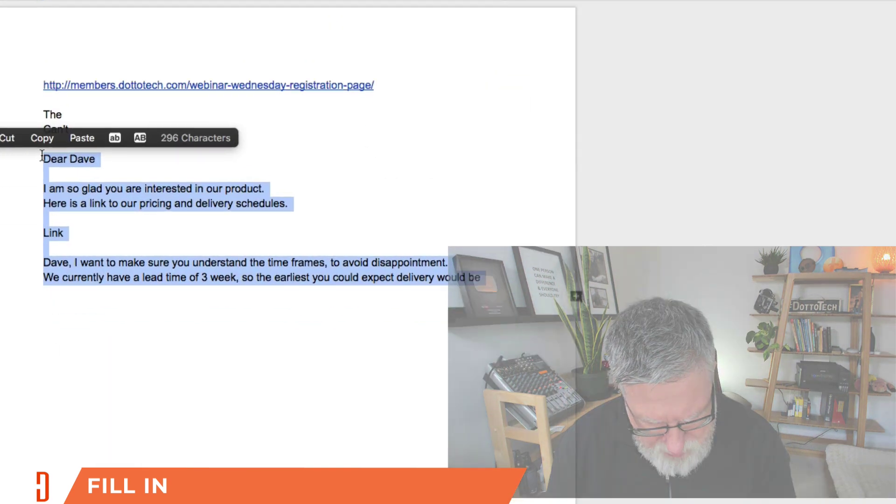
pyautogui.write('#intro')
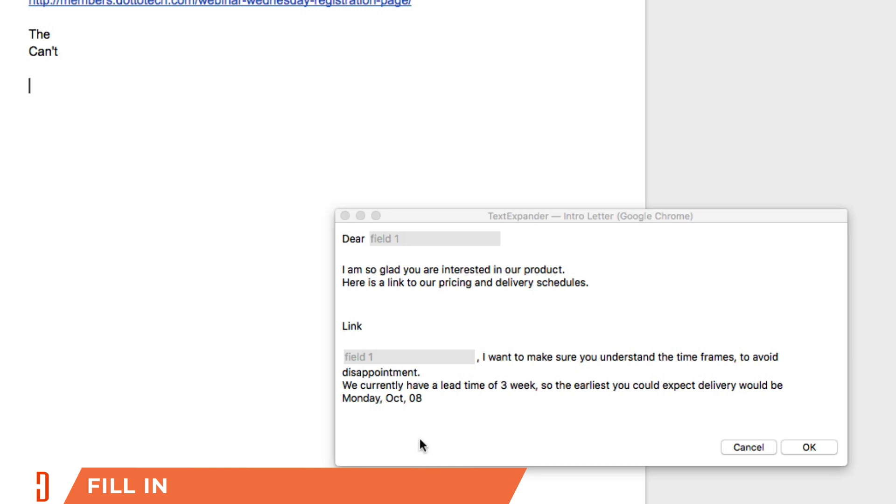
pyautogui.click(404, 238)
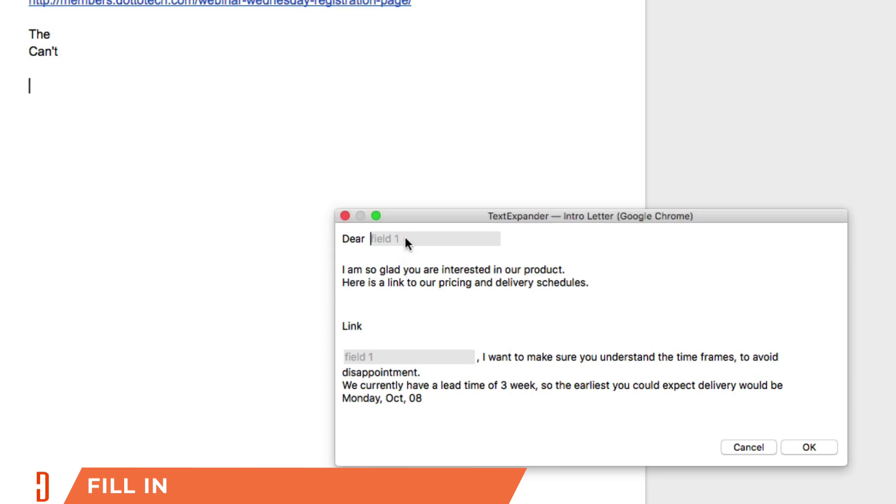
pyautogui.write('Dave')
pyautogui.press('Return')
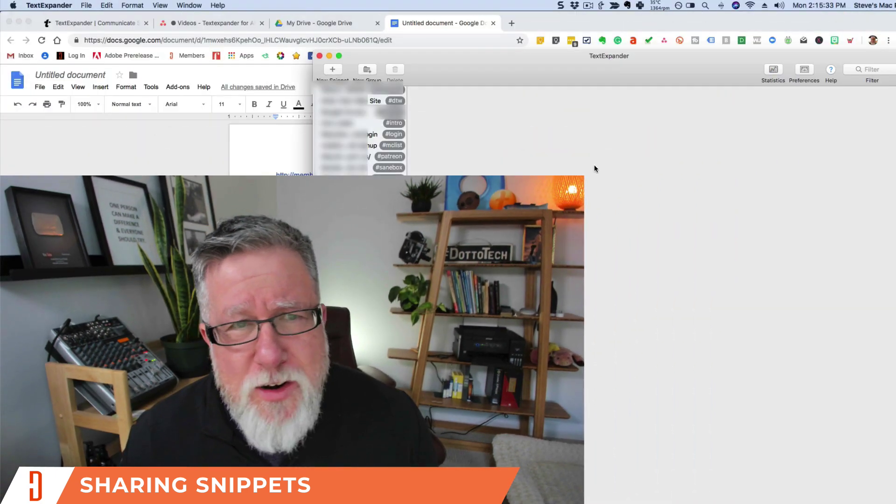
# Create a new untitled snippet group and share it online.
pyautogui.click(107, 5)
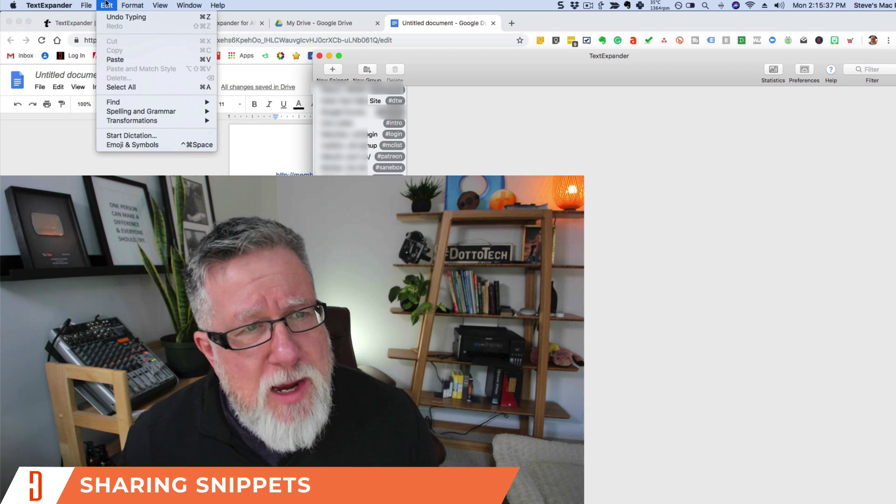
pyautogui.moveTo(82, 3)
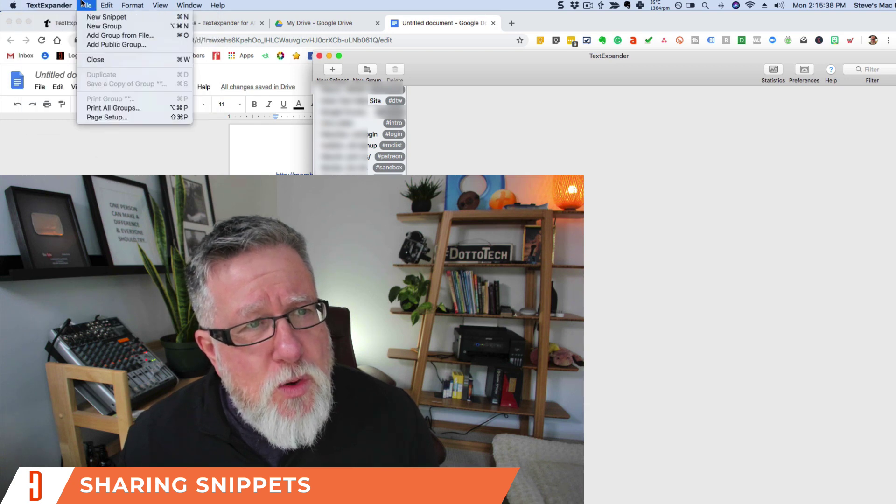
pyautogui.click(92, 29)
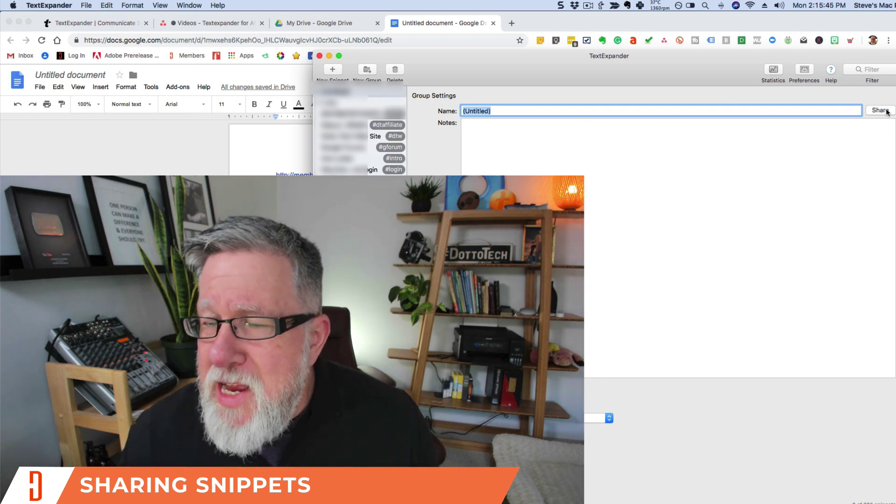
pyautogui.click(886, 111)
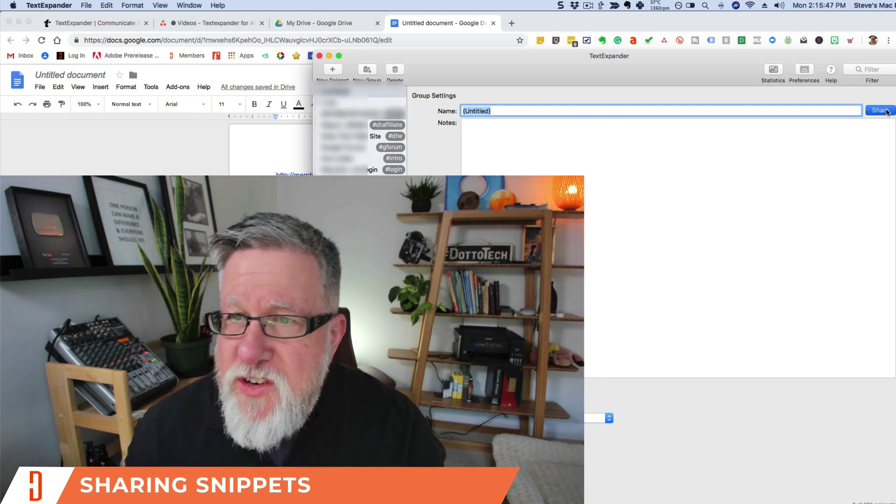